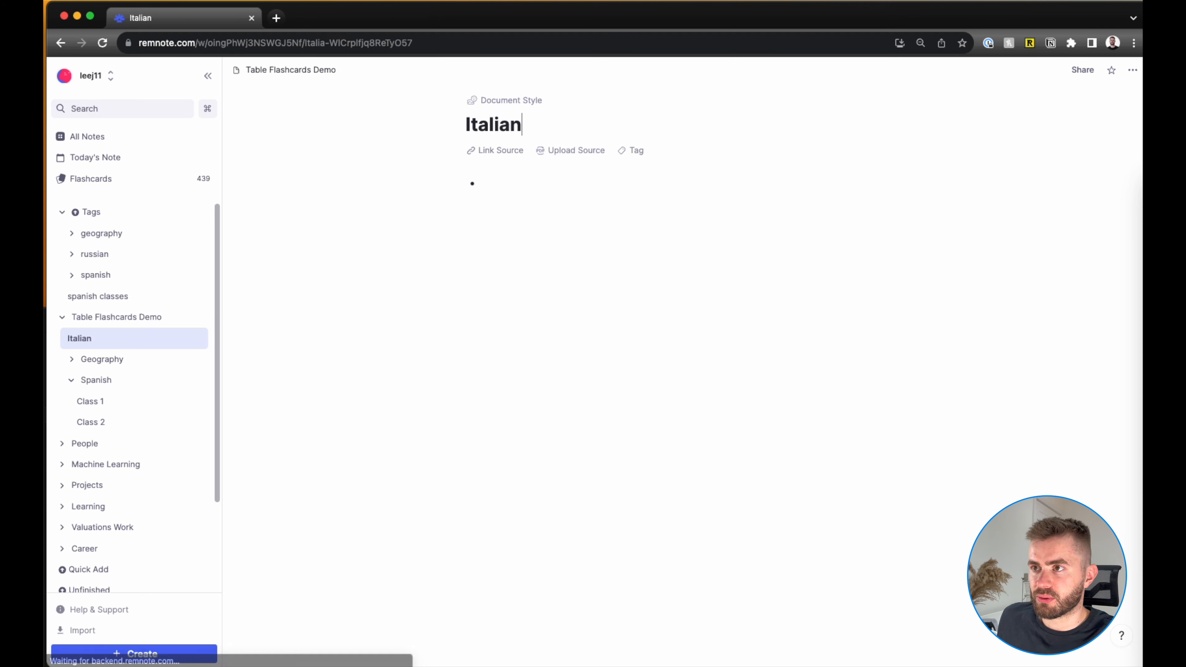
Step: Insert a new table with a new tag named italian_words in the body of the Italian document
left_click(558, 176)
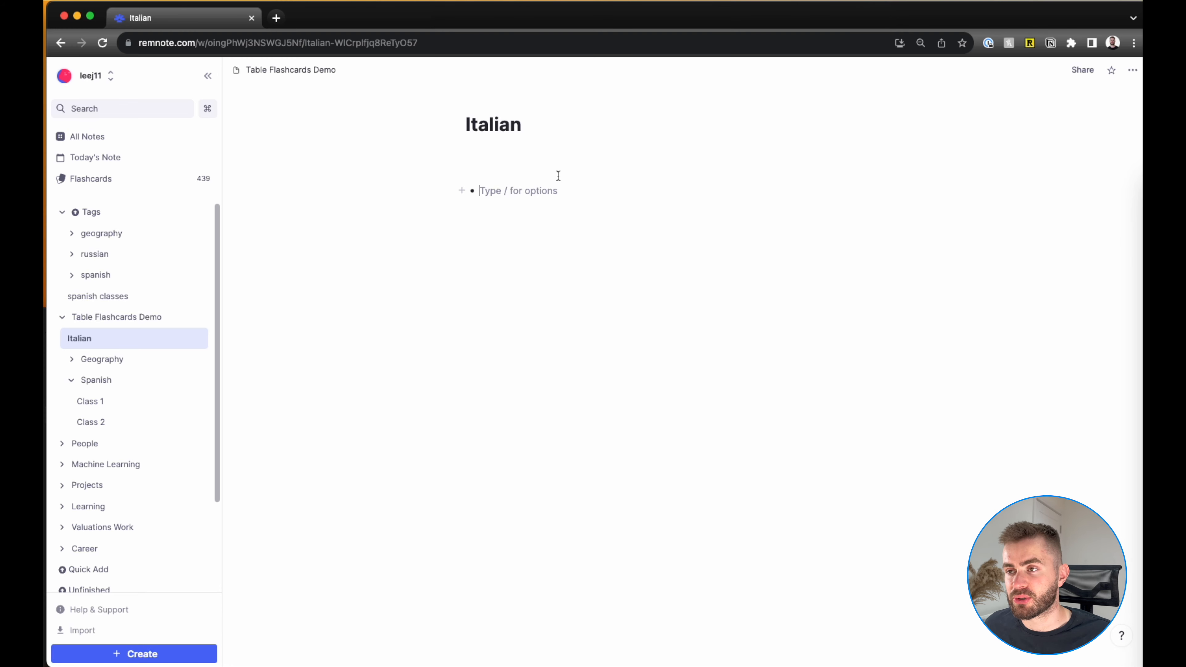
type("/table")
key("Return")
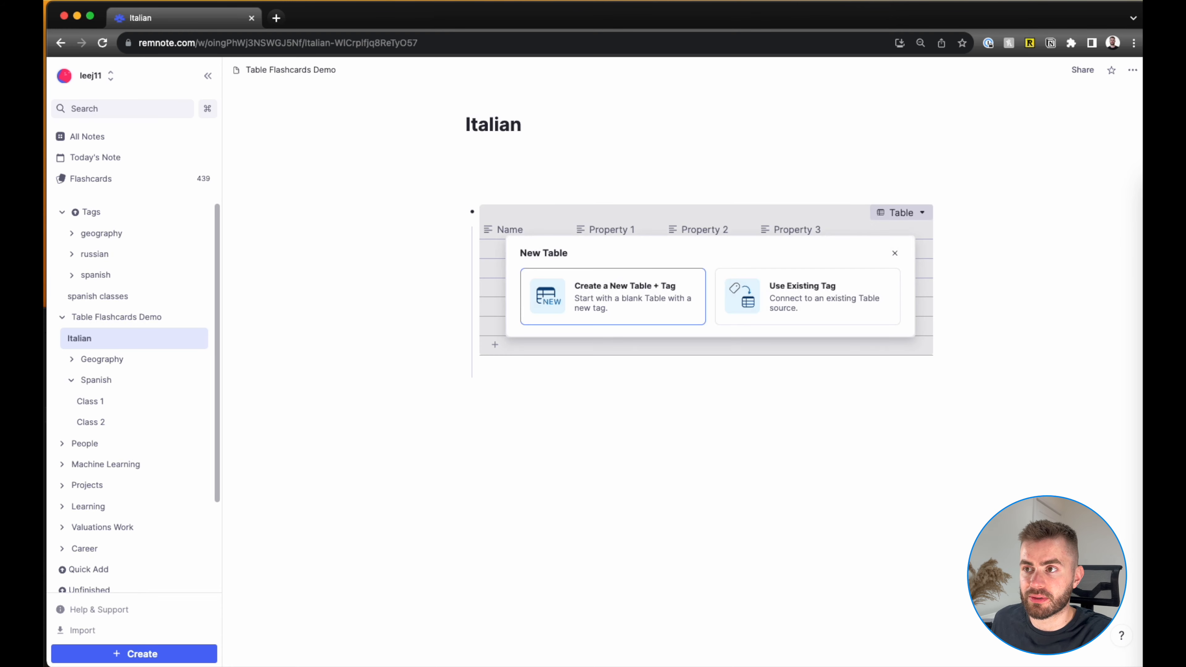
left_click(557, 292)
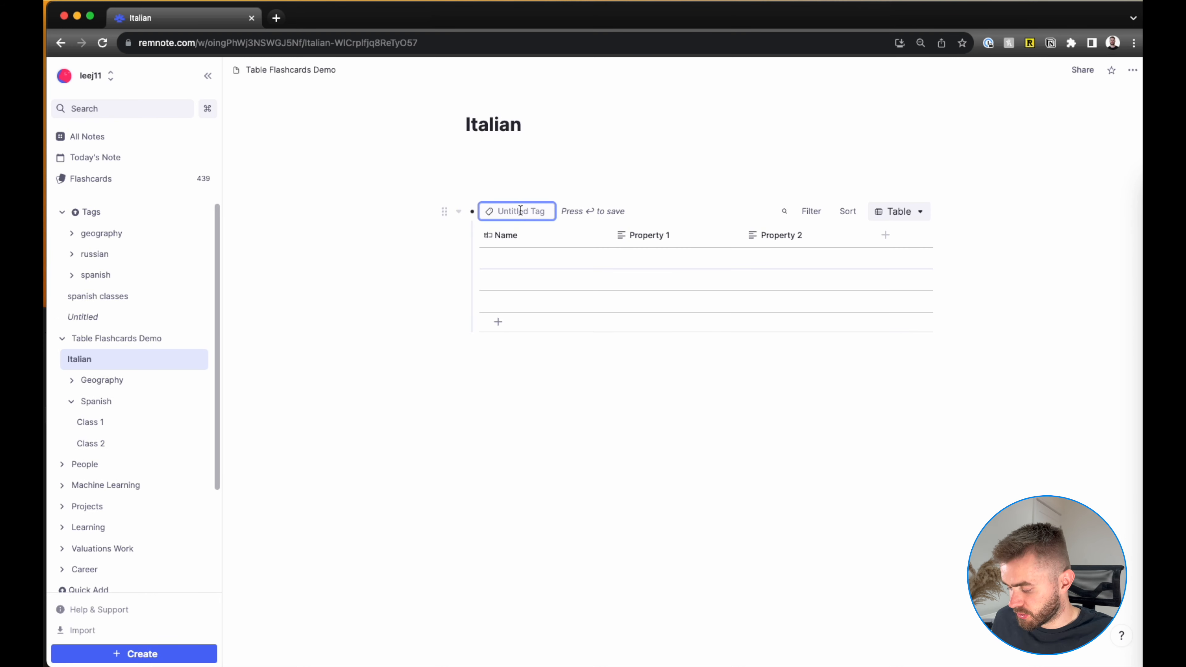
type("italian_words")
key("Return")
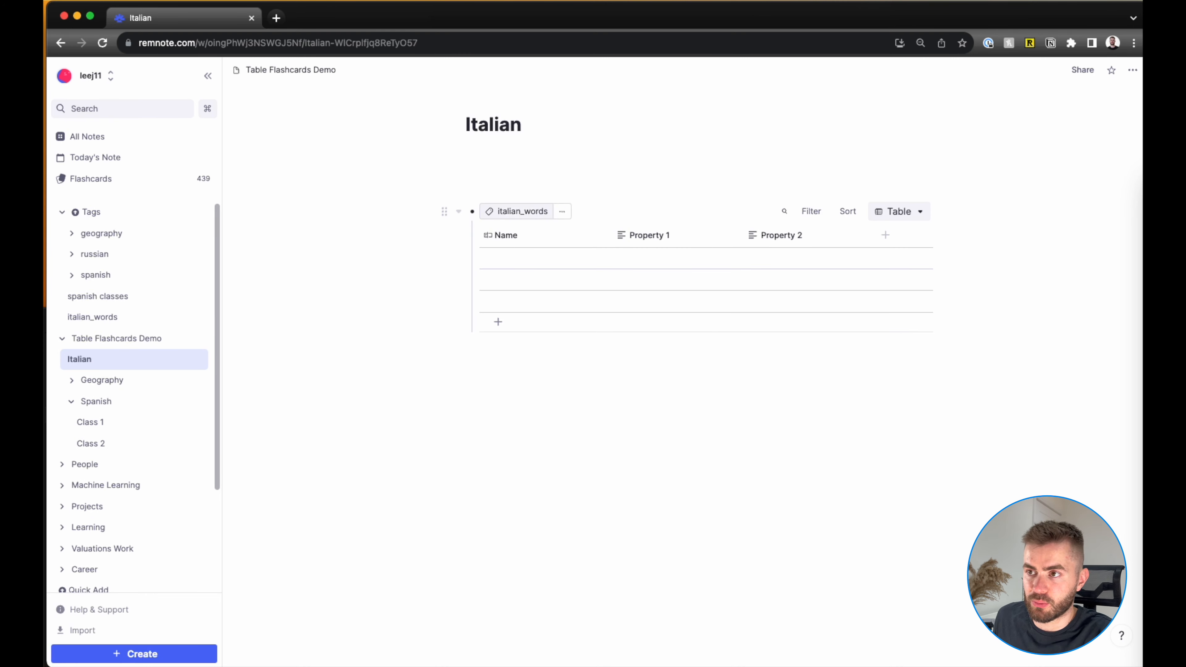
Step: Name the italian_words table's primary column Italian and rename the Property 1 column as English
left_click(596, 235)
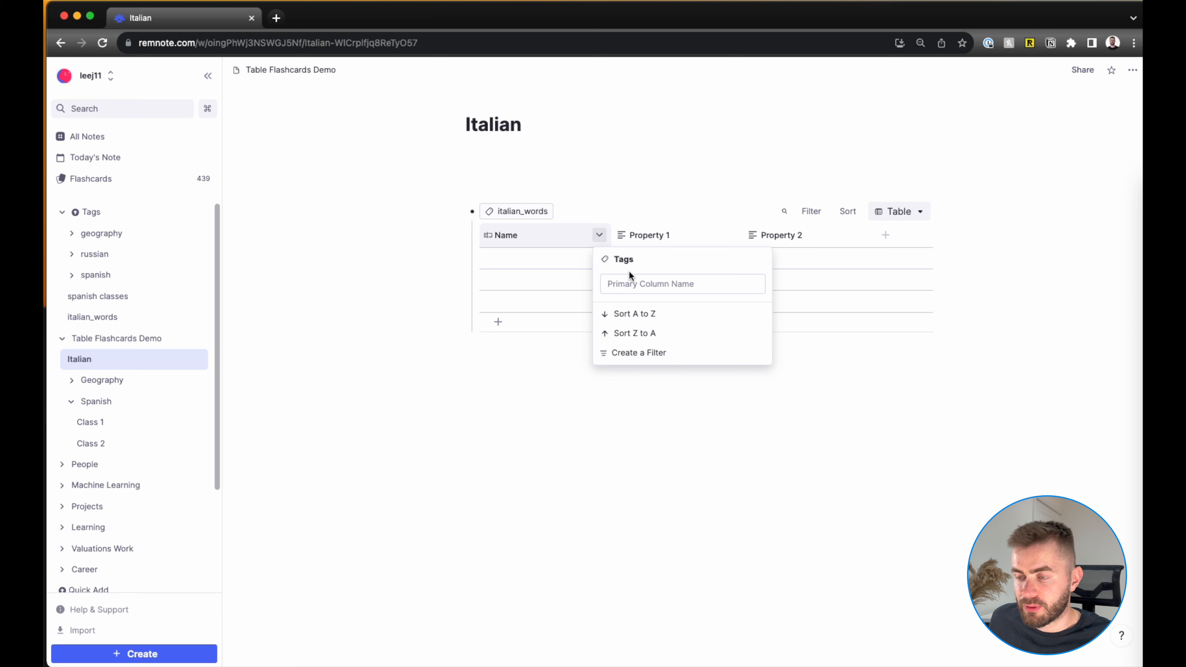
type("Italian")
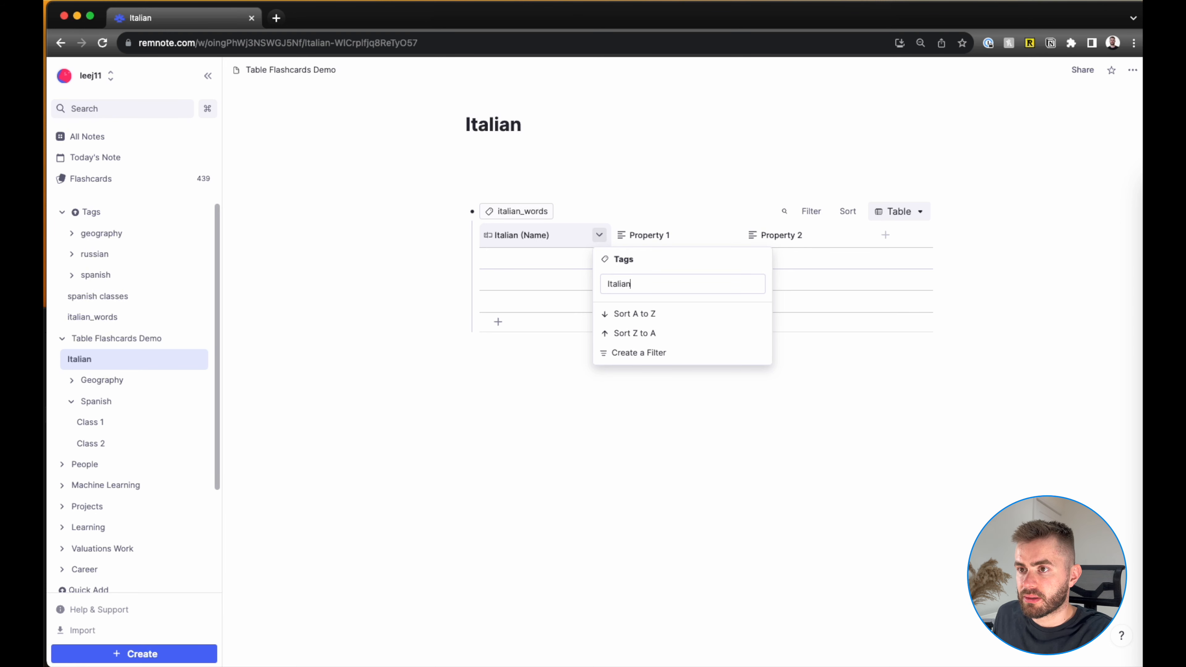
left_click(556, 444)
left_click(730, 235)
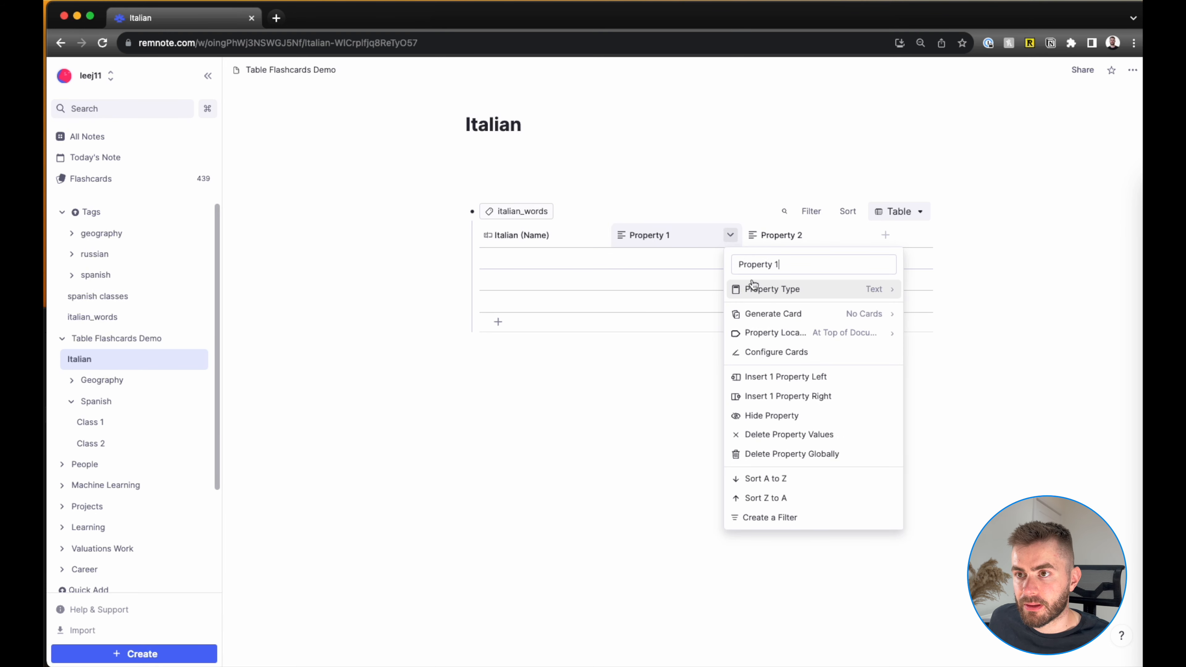
triple_click(755, 264)
type("English")
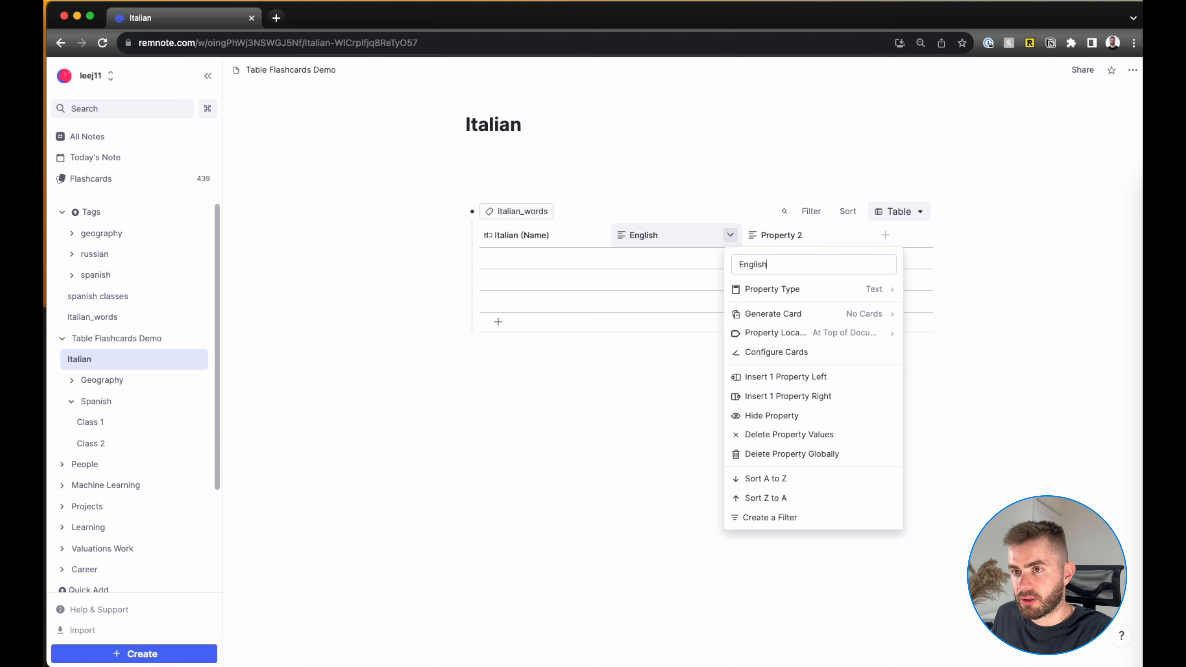
left_click(597, 390)
Step: Rename the Property 2 column as Word Type and set its property type to Single select
left_click(862, 235)
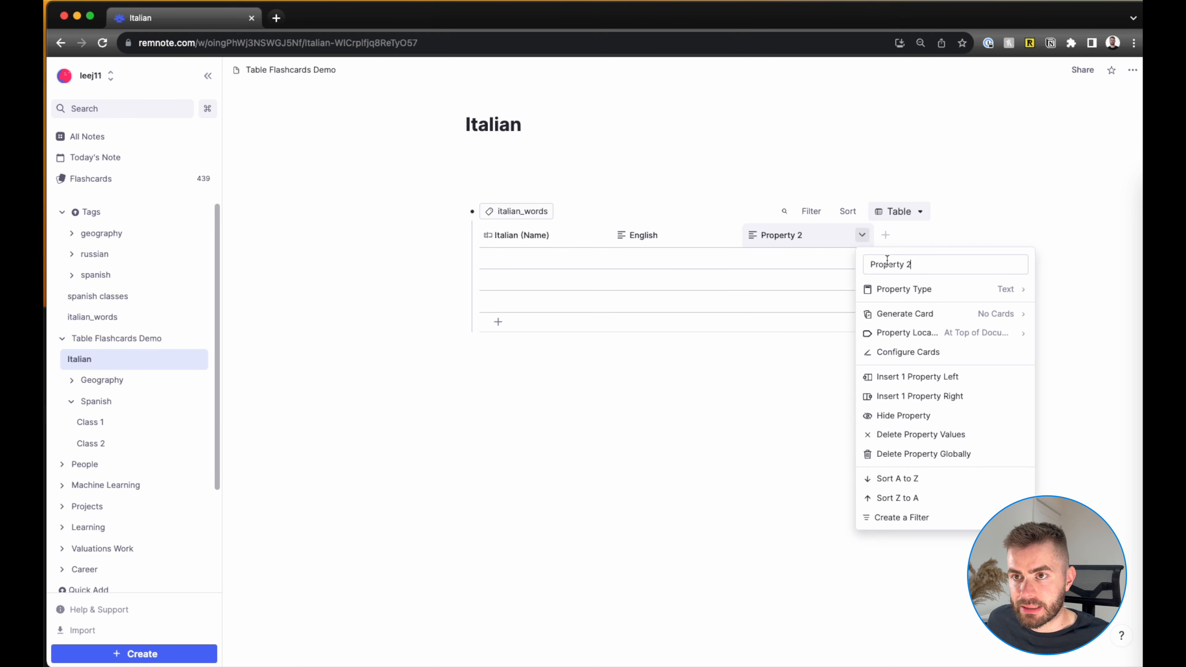
triple_click(916, 264)
type("Word Type")
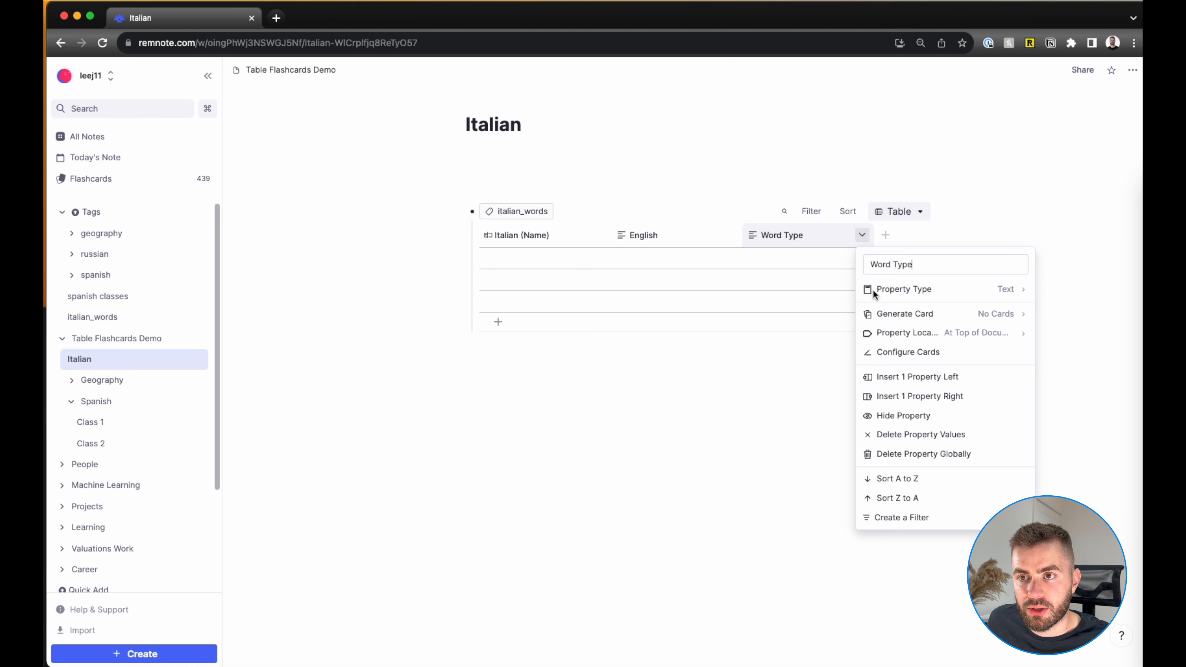
left_click(873, 289)
left_click(784, 405)
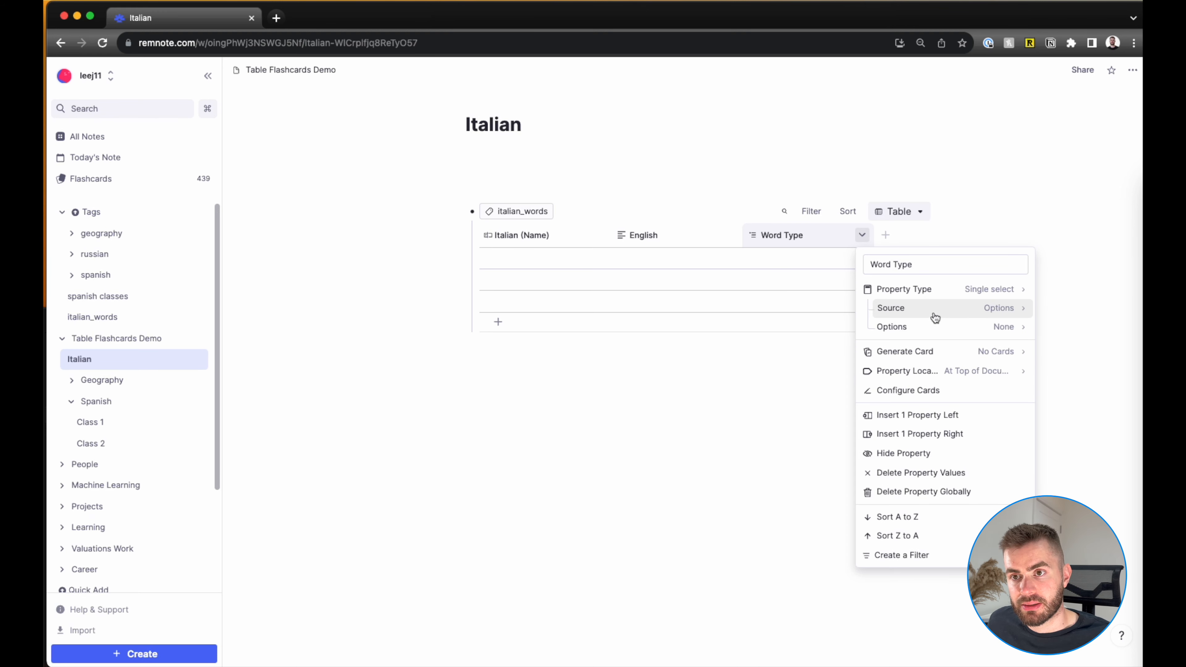
Step: Add the options Noun, Verb and Phrase to the Word Type column
left_click(933, 323)
left_click(794, 352)
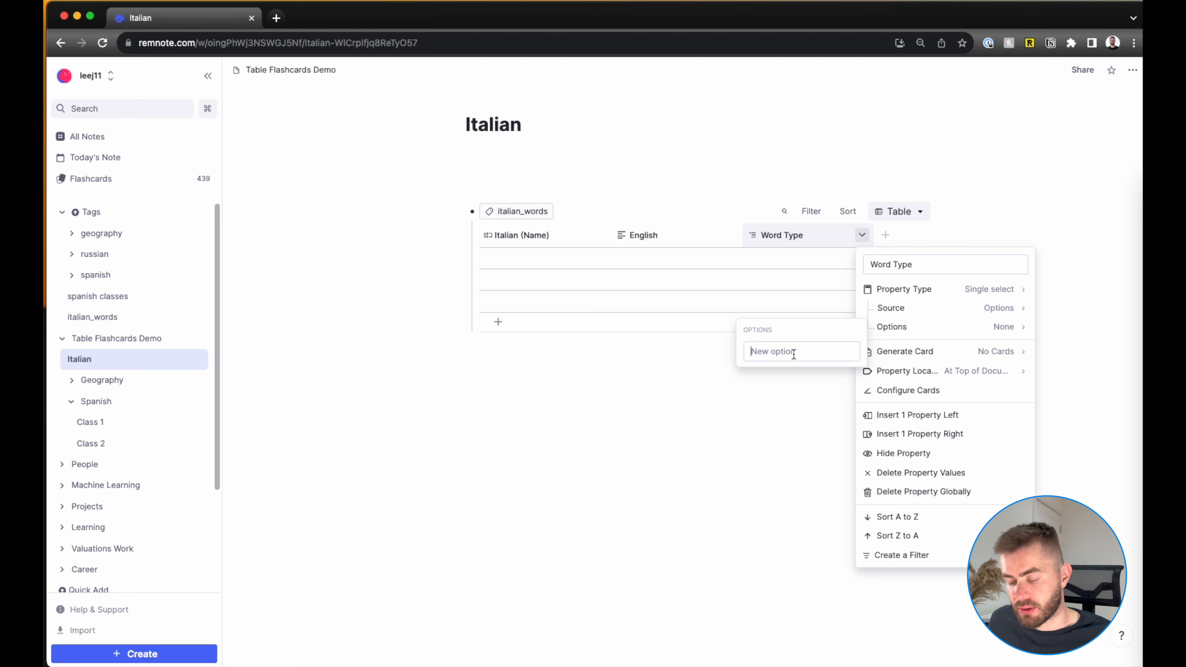
type("Noun")
key("Return")
left_click(793, 371)
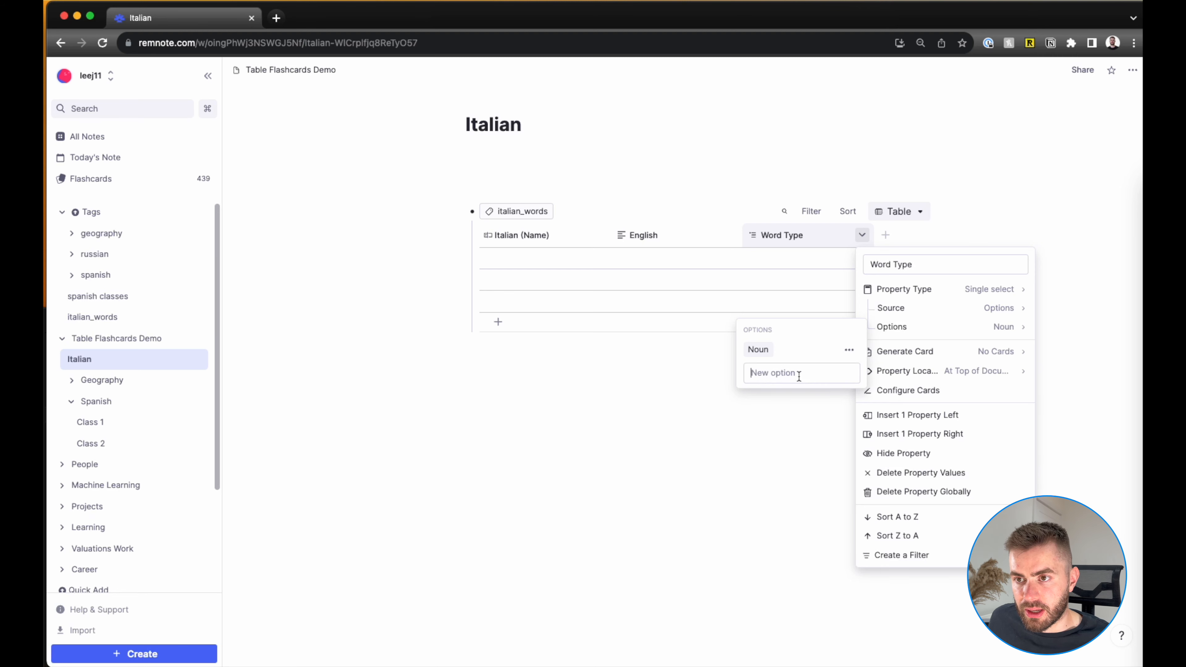
type("Verb")
key("Return")
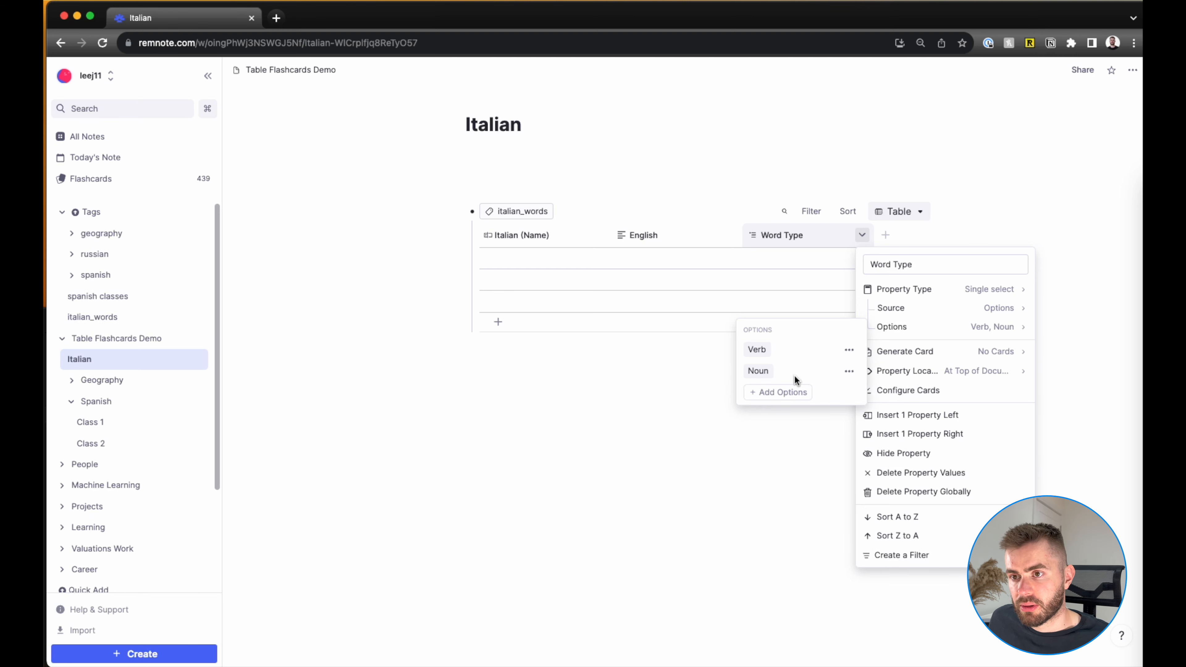
left_click(785, 395)
type("P")
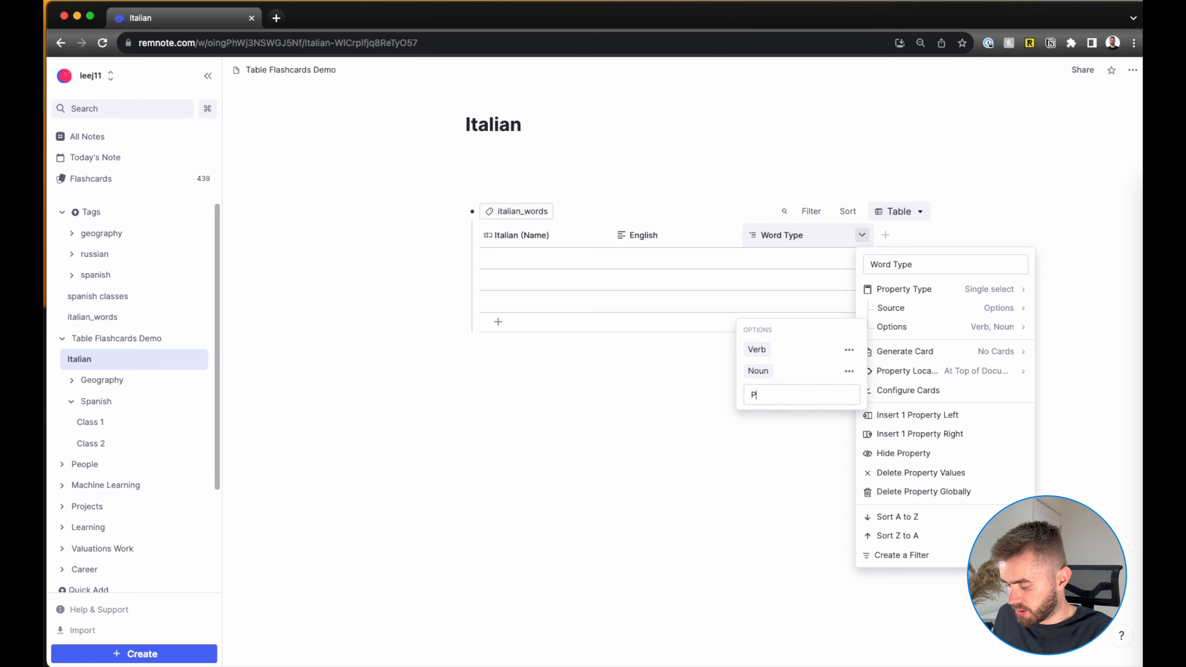
key("Return")
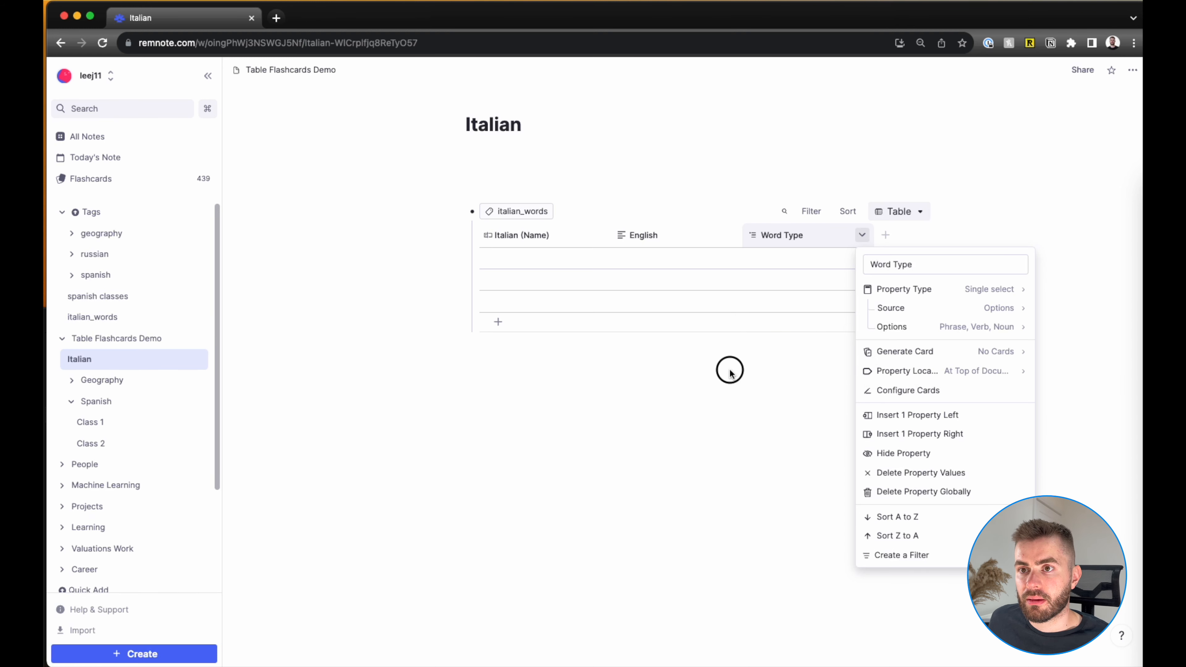
Step: Add a column named Class to the italian_words table and narrow it slightly
left_click(885, 234)
type("Class")
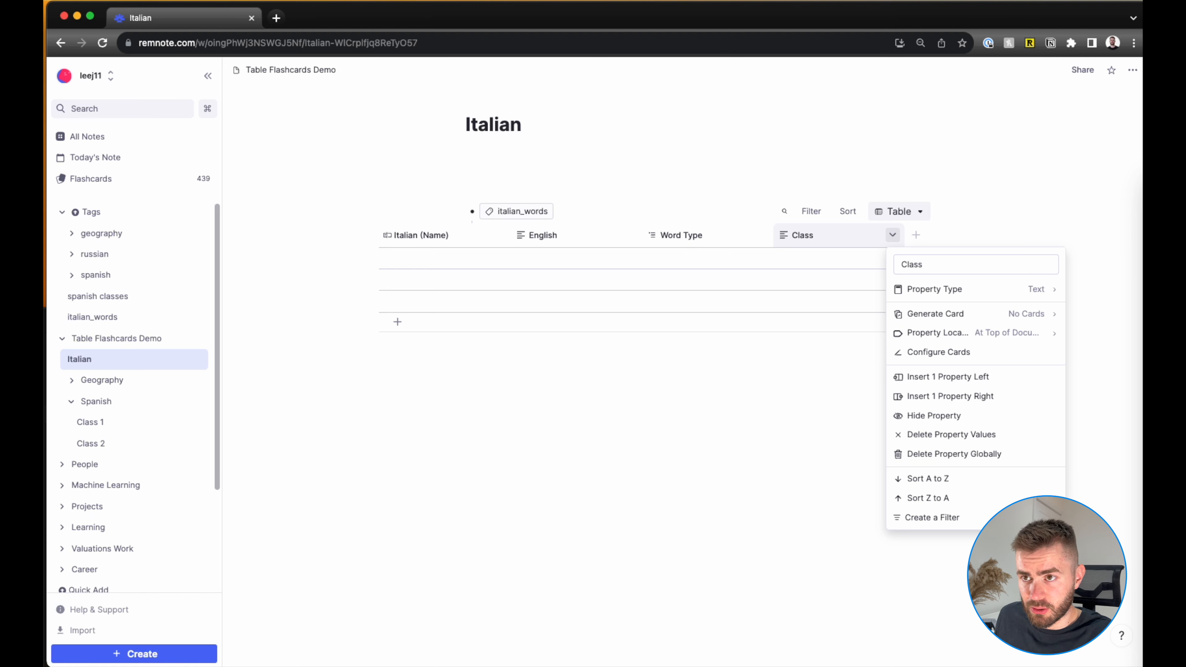
left_click(701, 420)
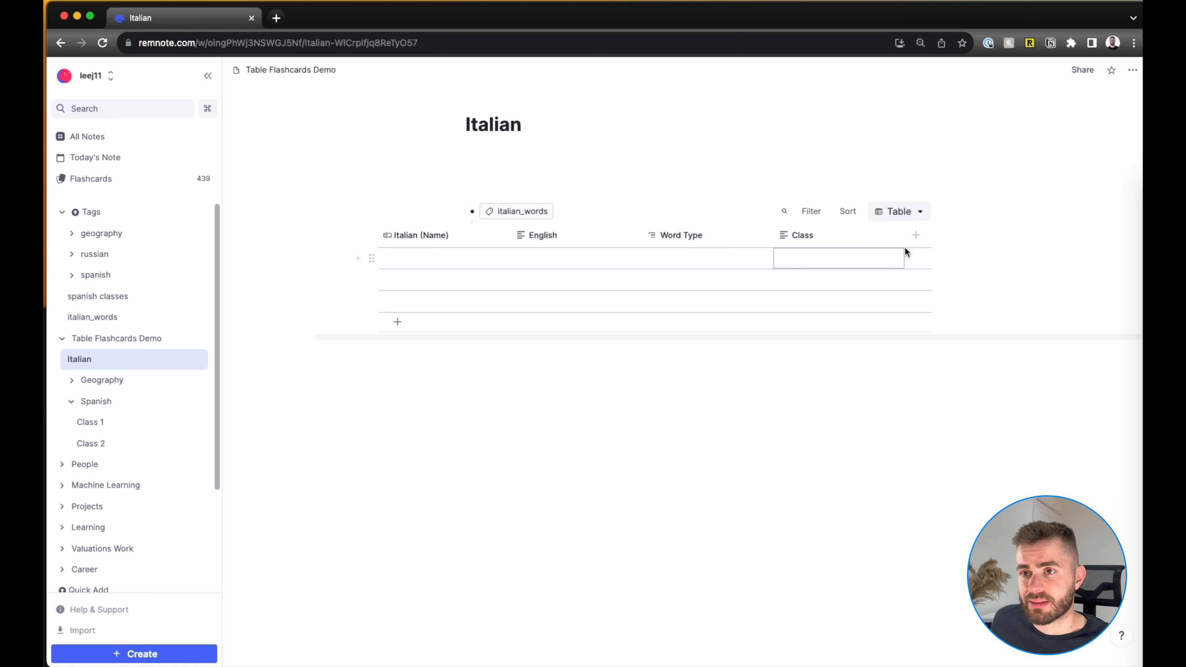
left_click_drag(903, 238, 887, 245)
Step: Insert a second new table below the first, with a new tag named italian_classes
left_click(638, 432)
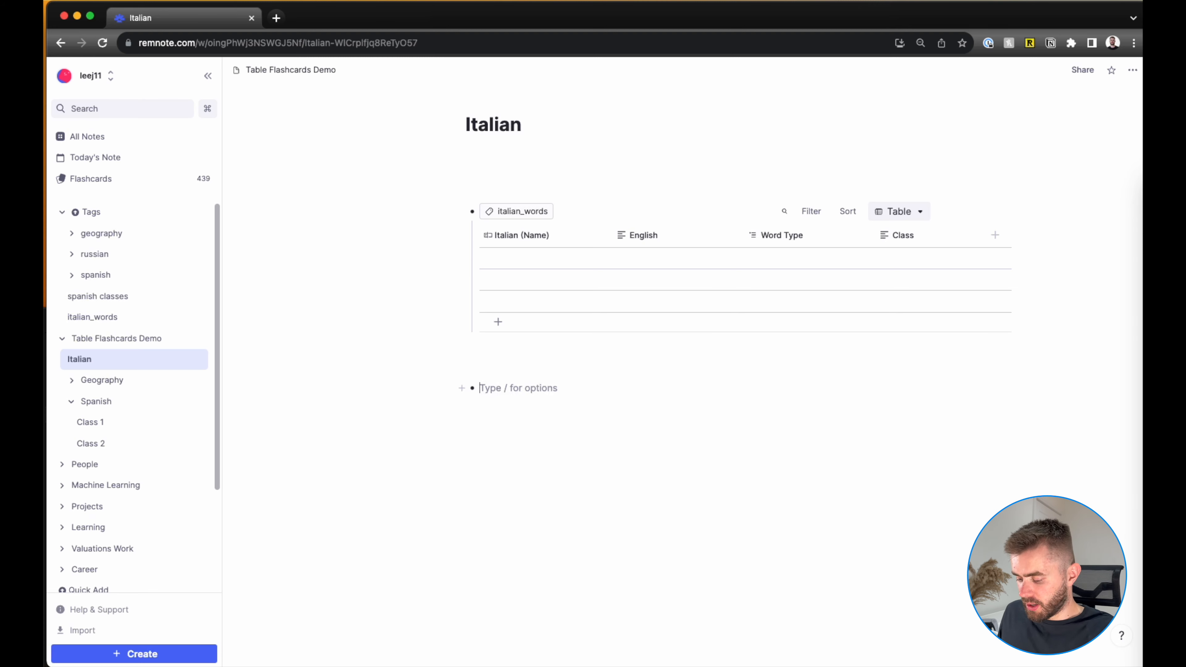
type("/table")
key("Return")
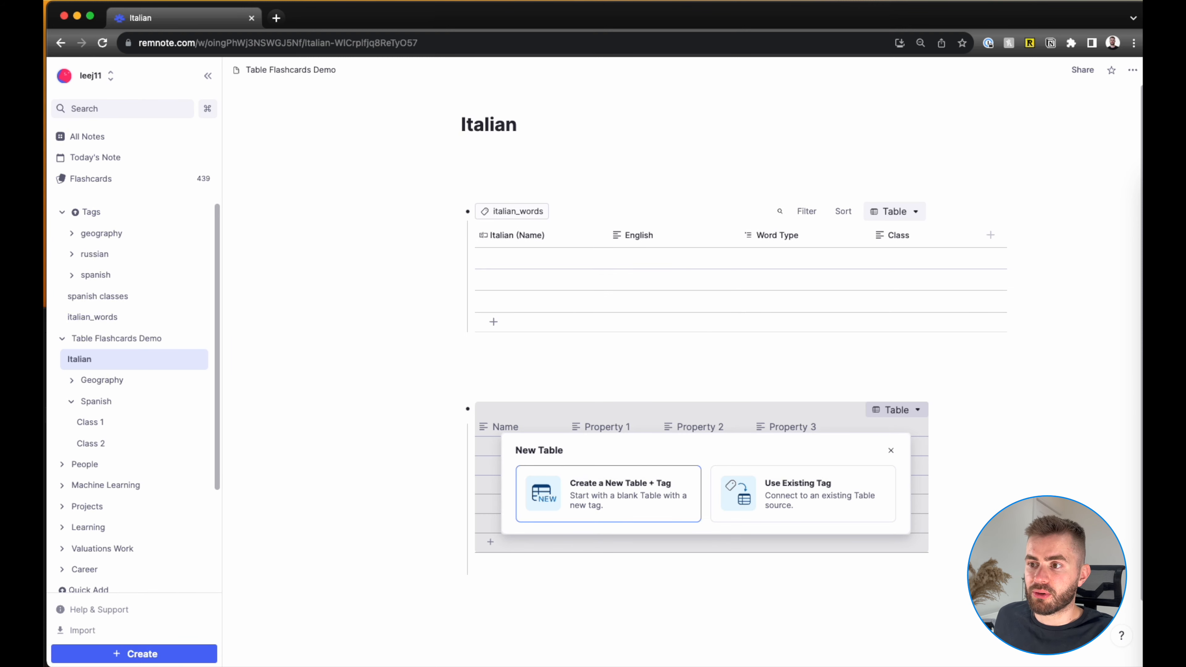
key("Return")
type("italian_c")
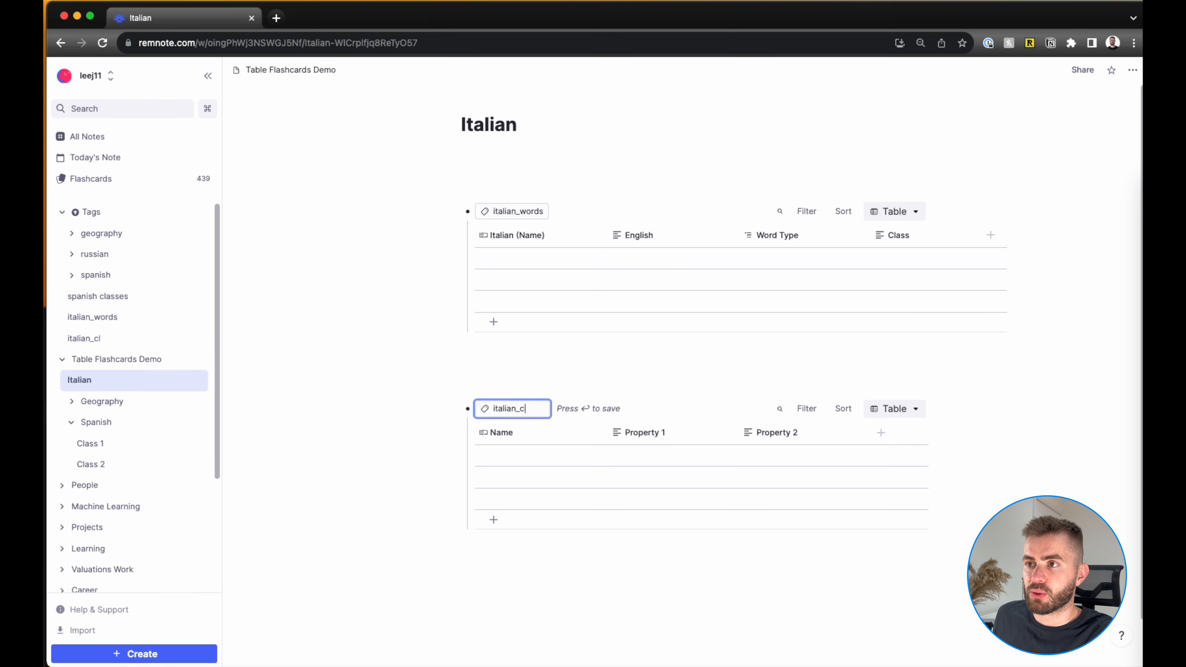
type("lasses")
key("Return")
left_click(522, 370)
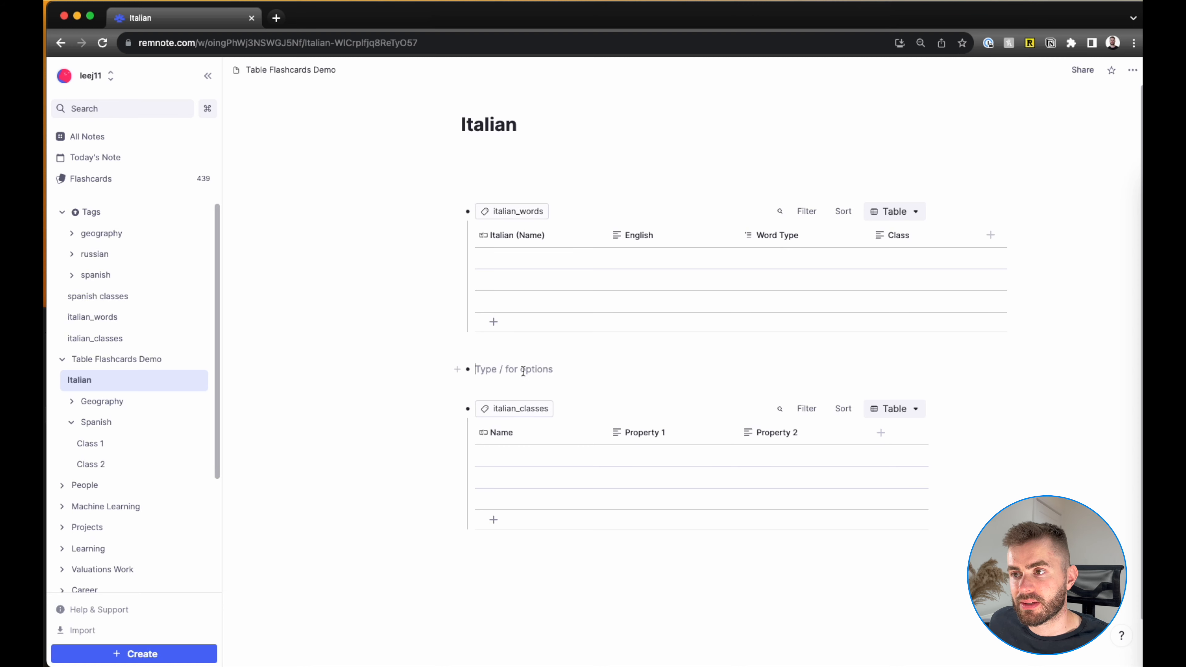
Step: Enter Class 1, Class 2 and Class 3 as the row names of the italian_classes table
left_click(523, 436)
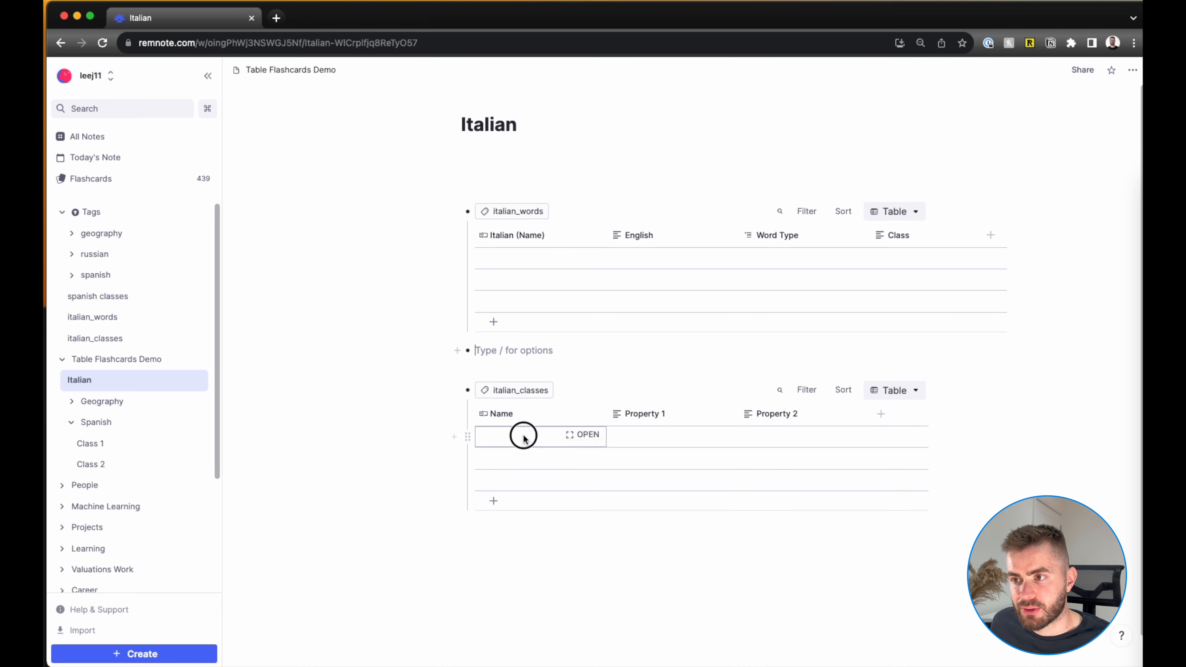
type("Class 1")
key("Escape")
key("Down")
type("C")
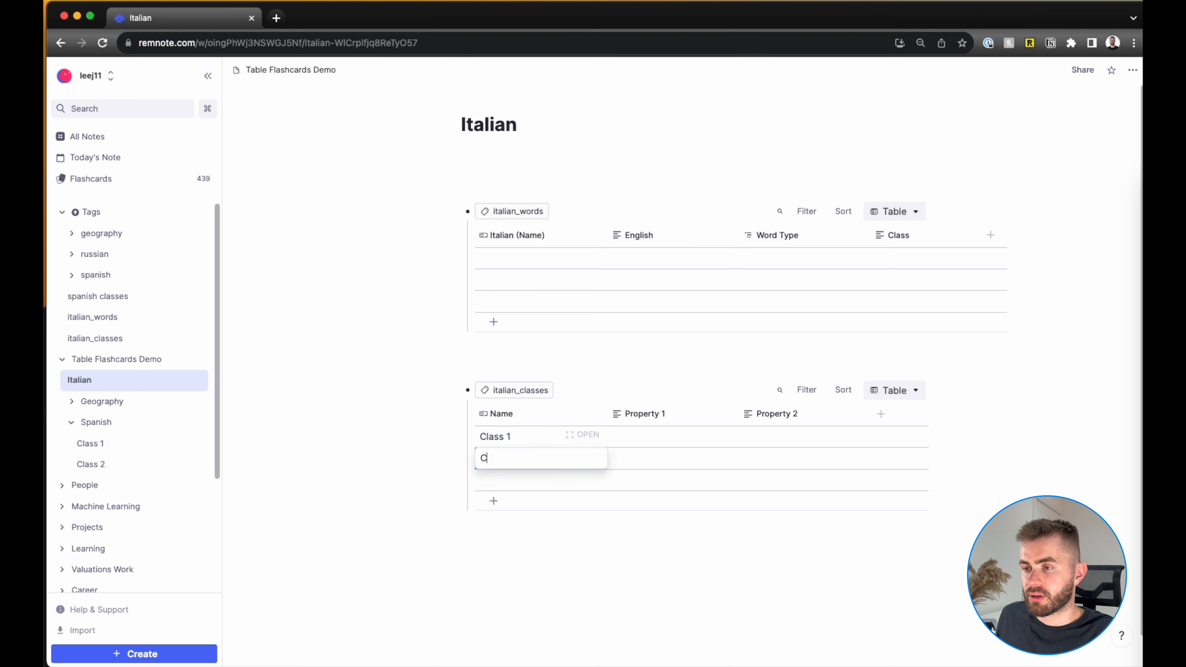
type("lass 2")
key("Escape")
key("Down")
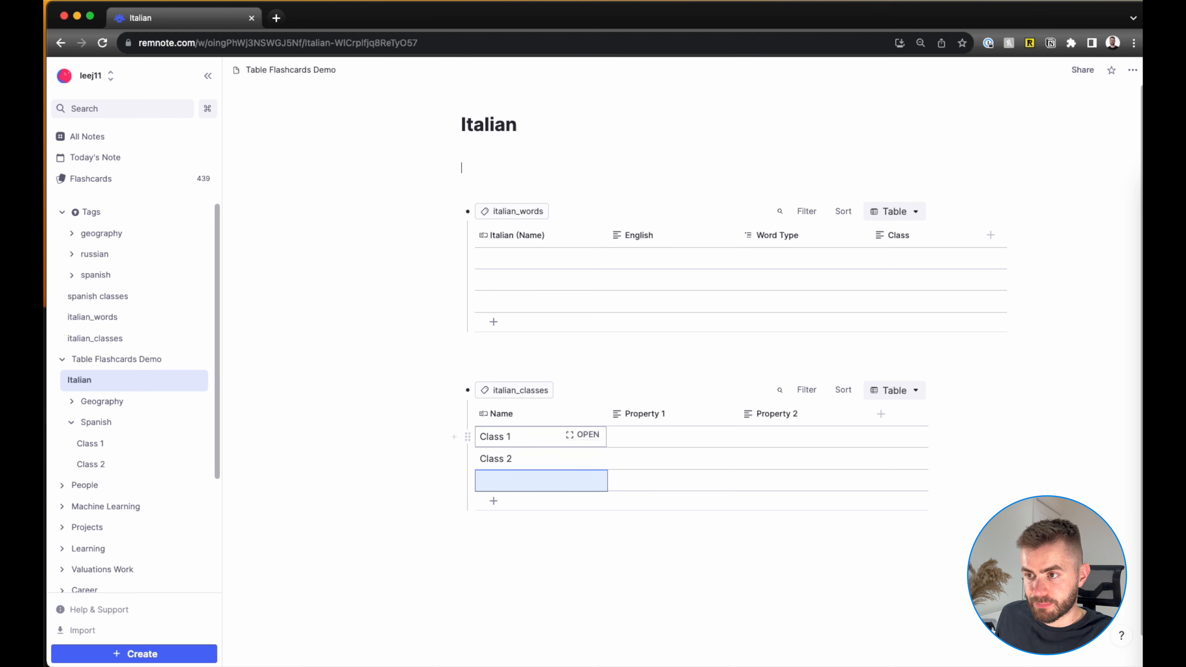
type("Class 3")
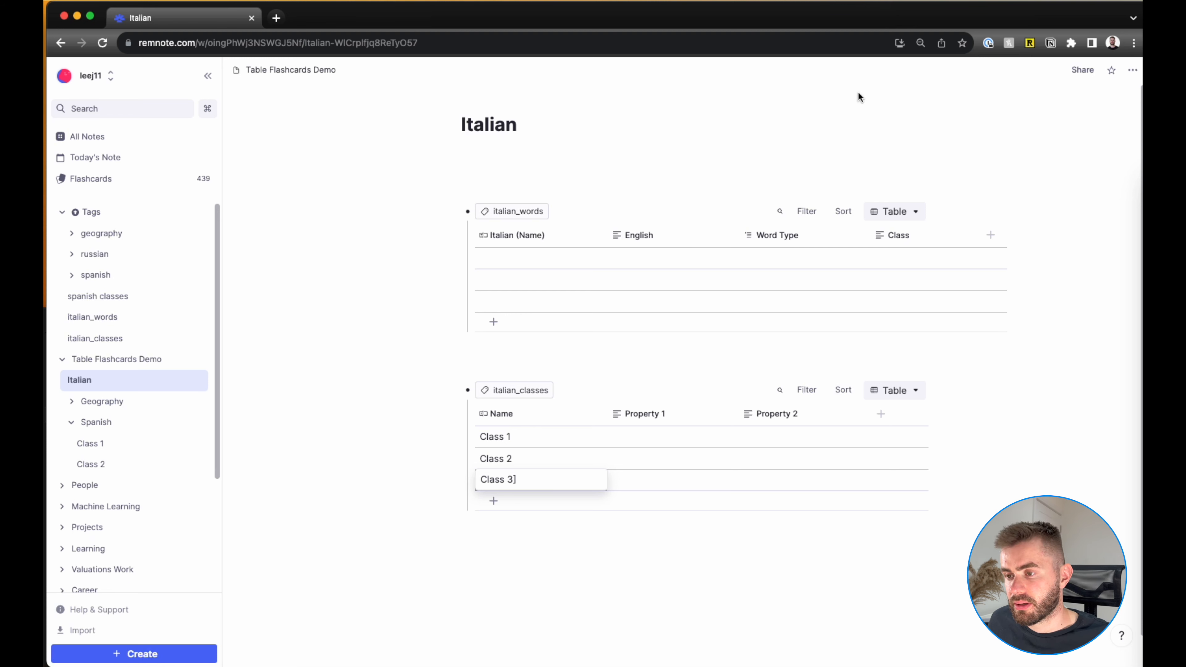
key("Escape")
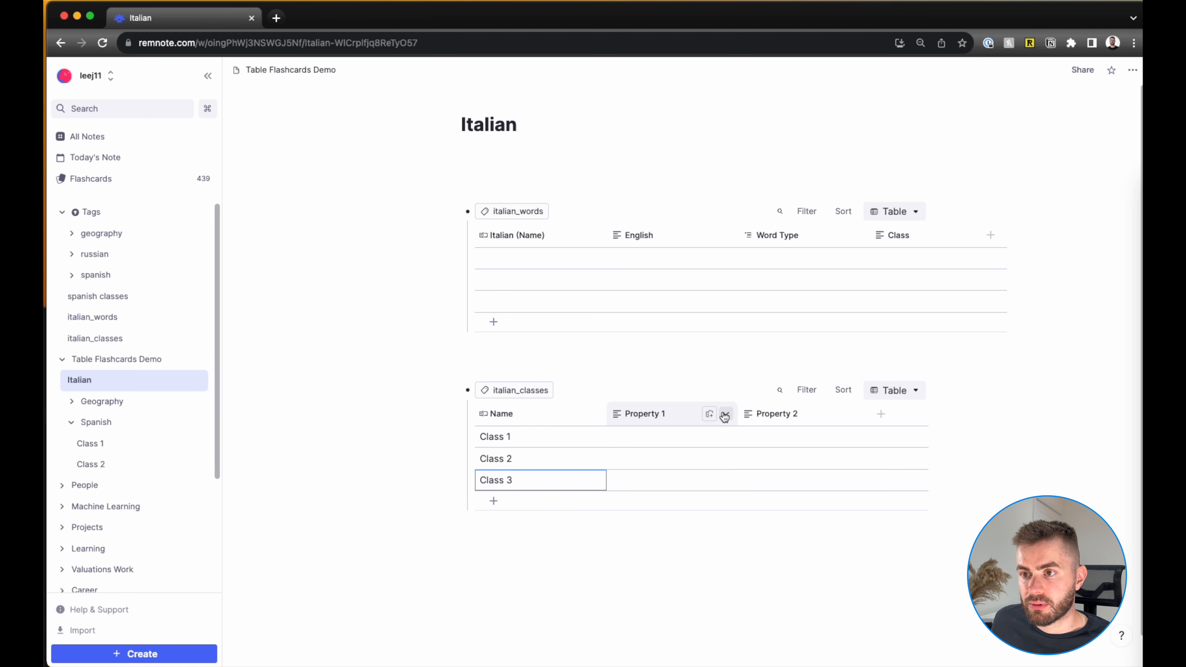
Step: Rename the Property 1 column of the italian_classes table as Date and set its property type to Date
left_click(726, 413)
left_click_drag(813, 135, 683, 140)
type("Date")
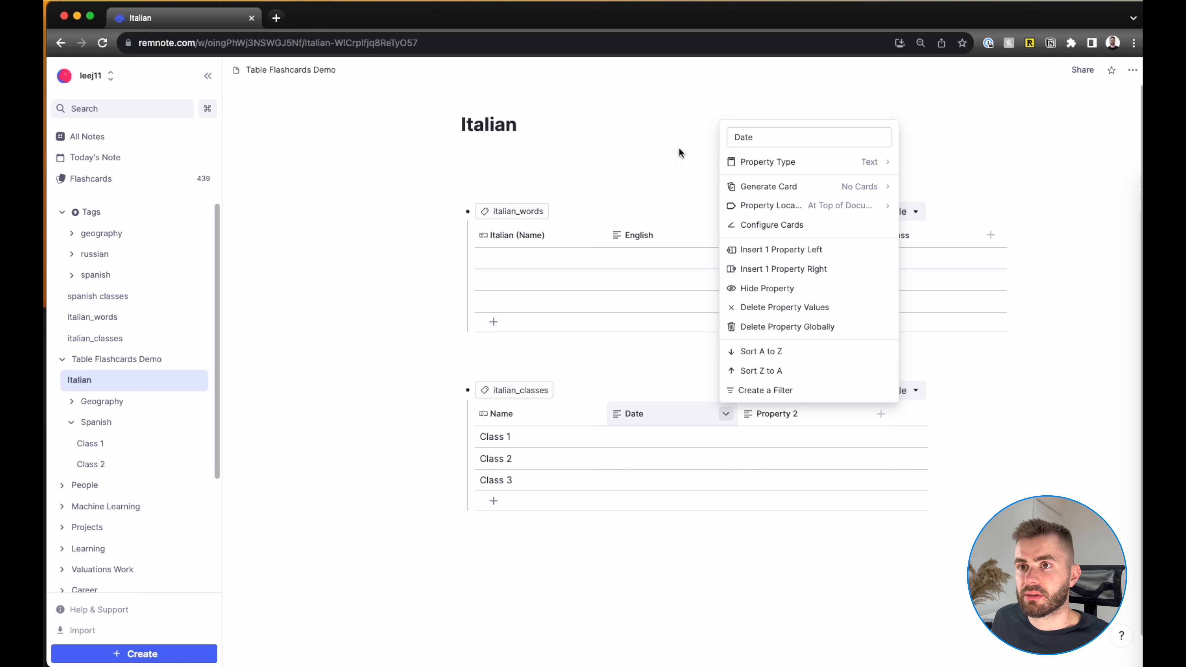
mouse_move(749, 164)
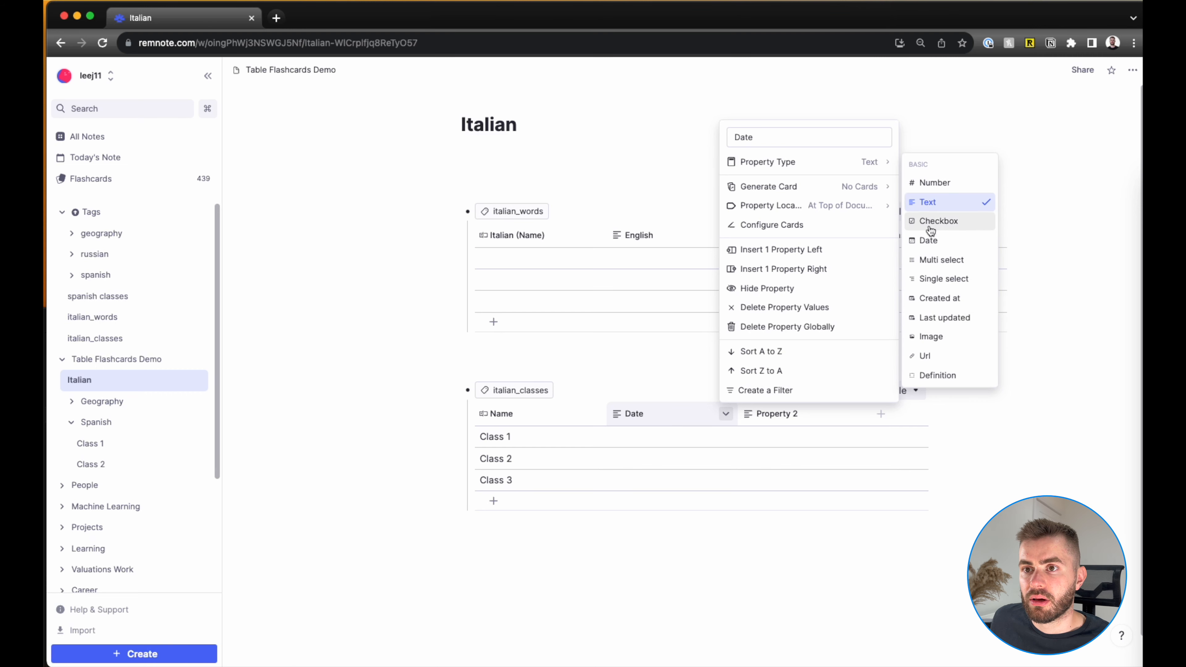
left_click(928, 240)
key("Escape")
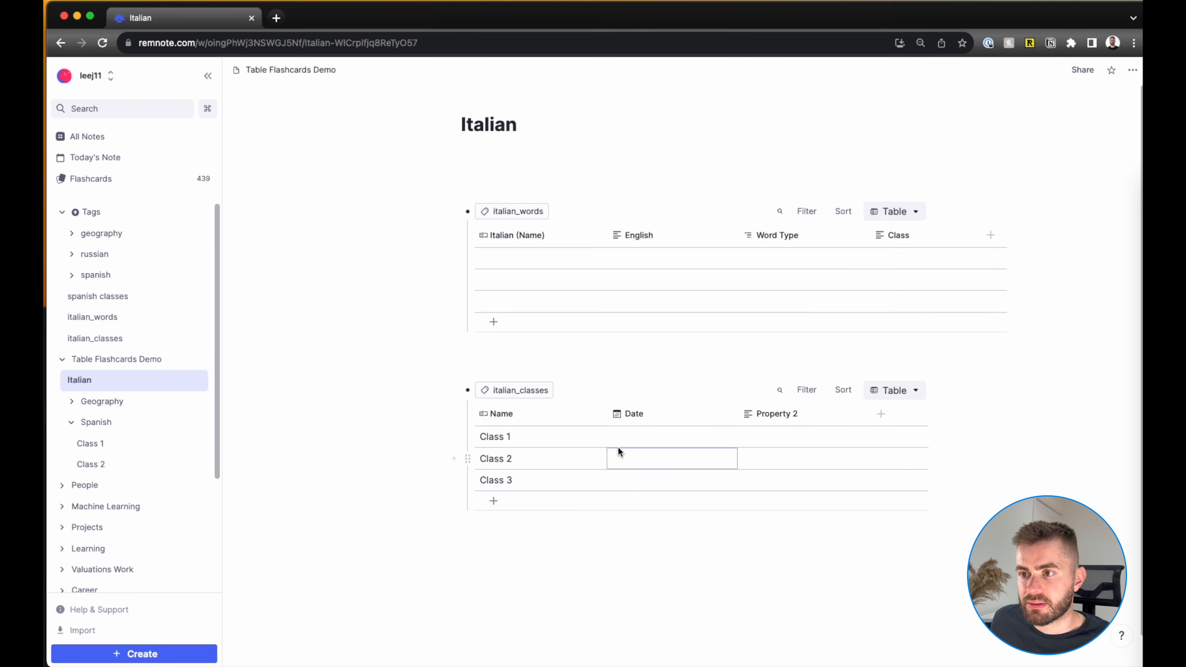
Step: Set the dates of Class 1, Class 2 and Class 3 to 20/09/2023, 27/09/2023 and 04/10/2023
left_click(626, 437)
left_click(693, 377)
left_click(661, 463)
left_click(696, 405)
left_click(653, 480)
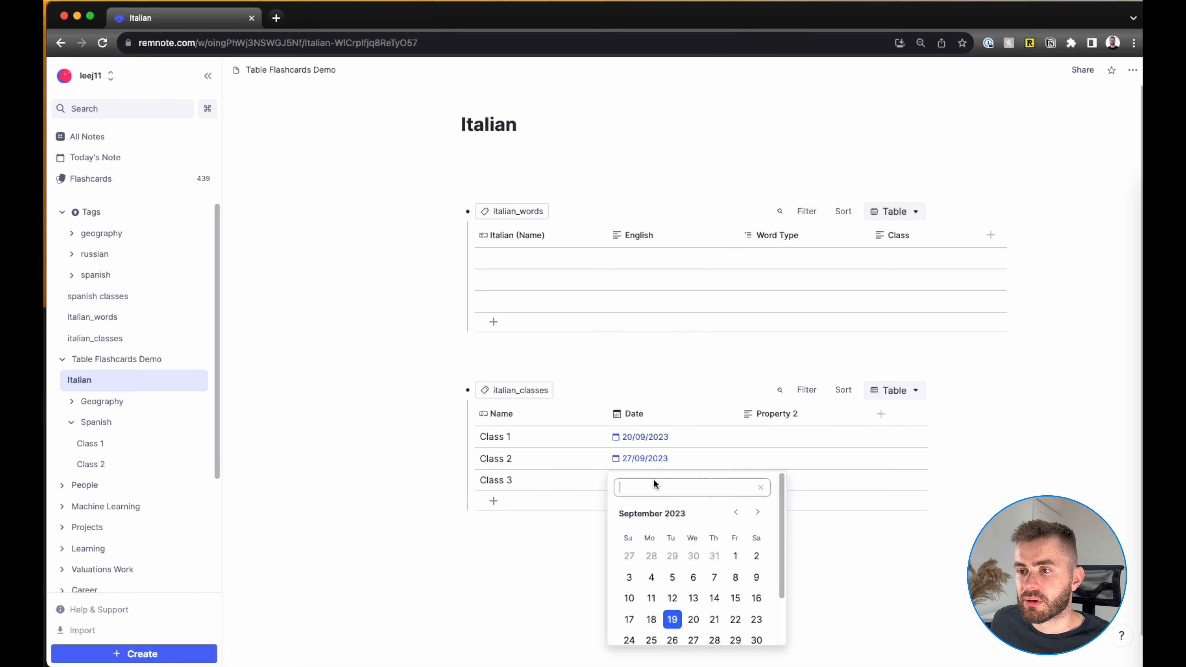
left_click(694, 439)
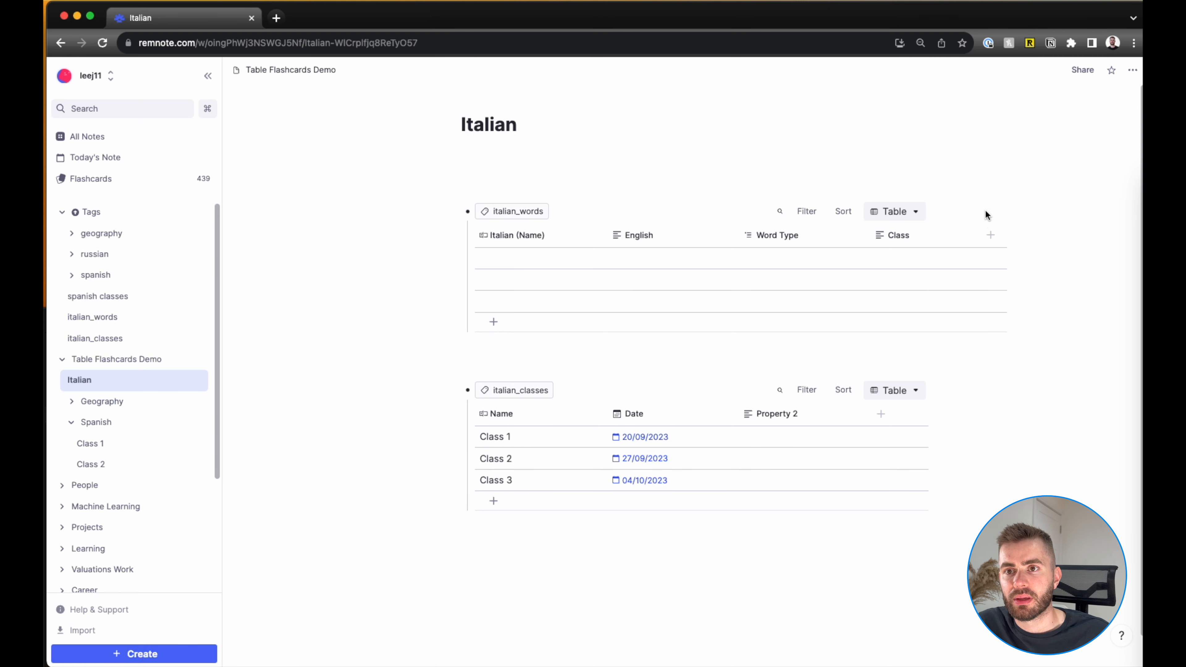
Step: Set the Class property of italian_words to Single select with Rem With a Specific Tag as its source
left_click(965, 235)
left_click(998, 289)
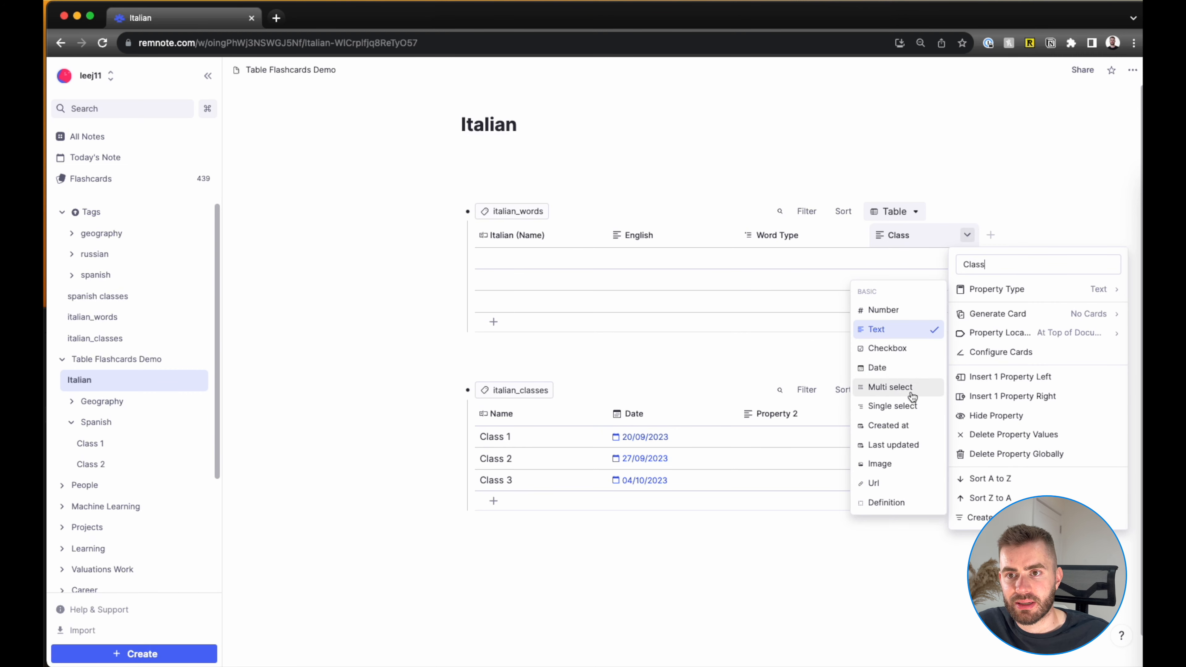
left_click(909, 405)
left_click(1052, 308)
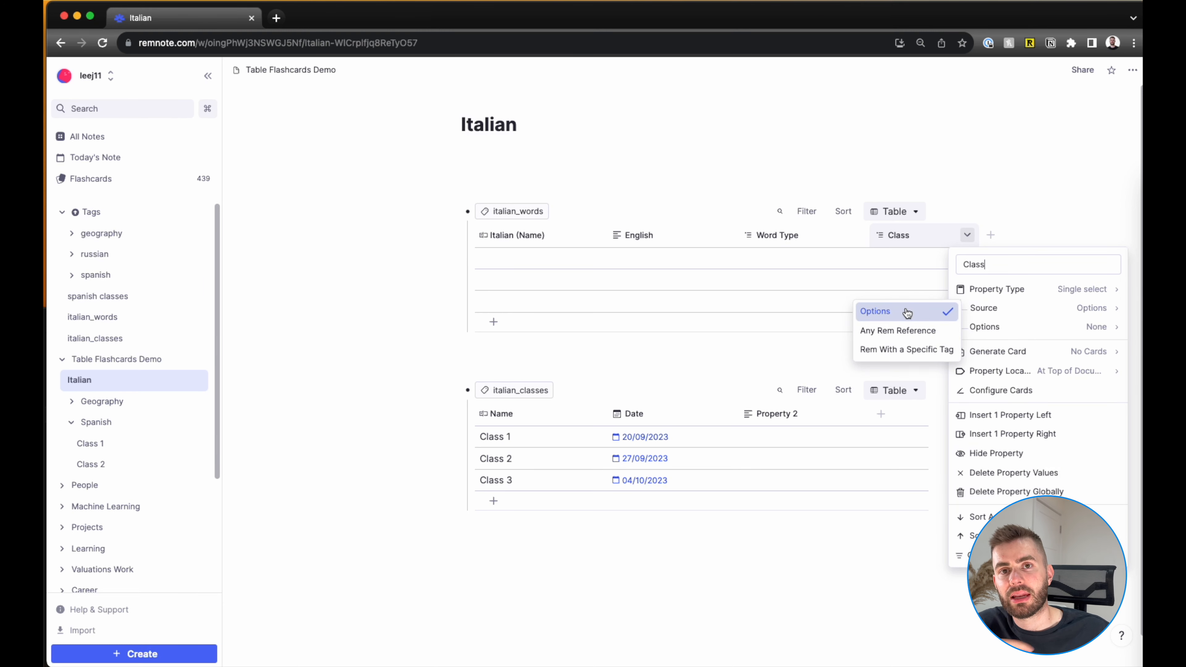
left_click(927, 349)
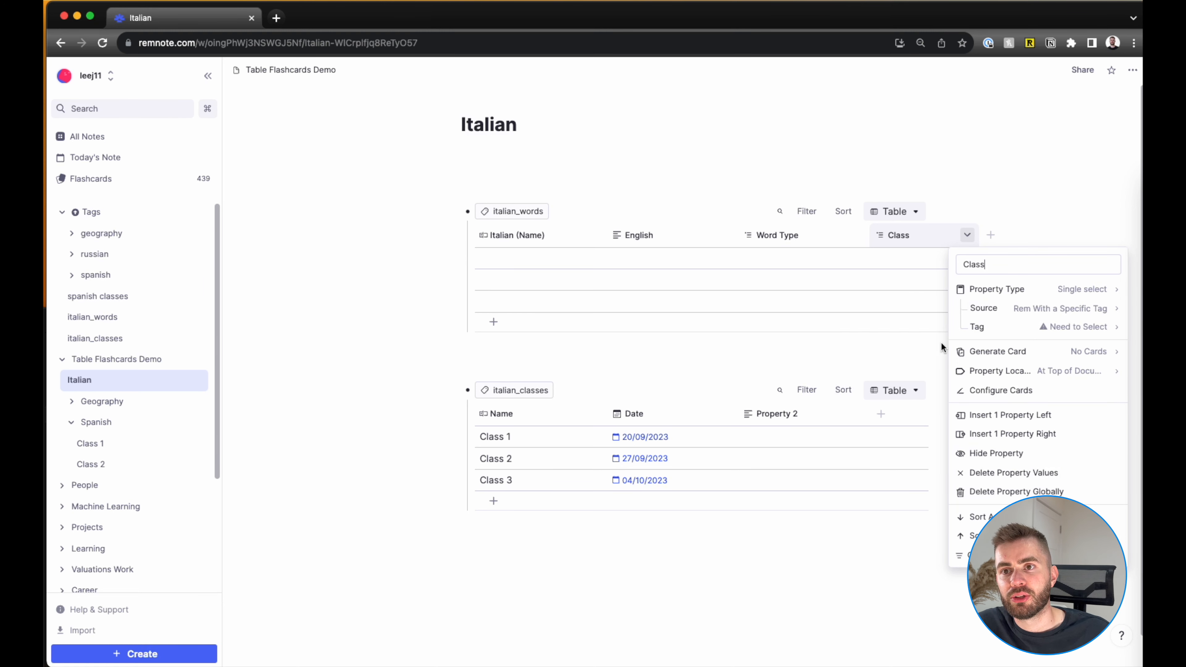
Step: Choose italian_classes as the source tag of the Class property and check the options offered in the first italian_words row
left_click(987, 328)
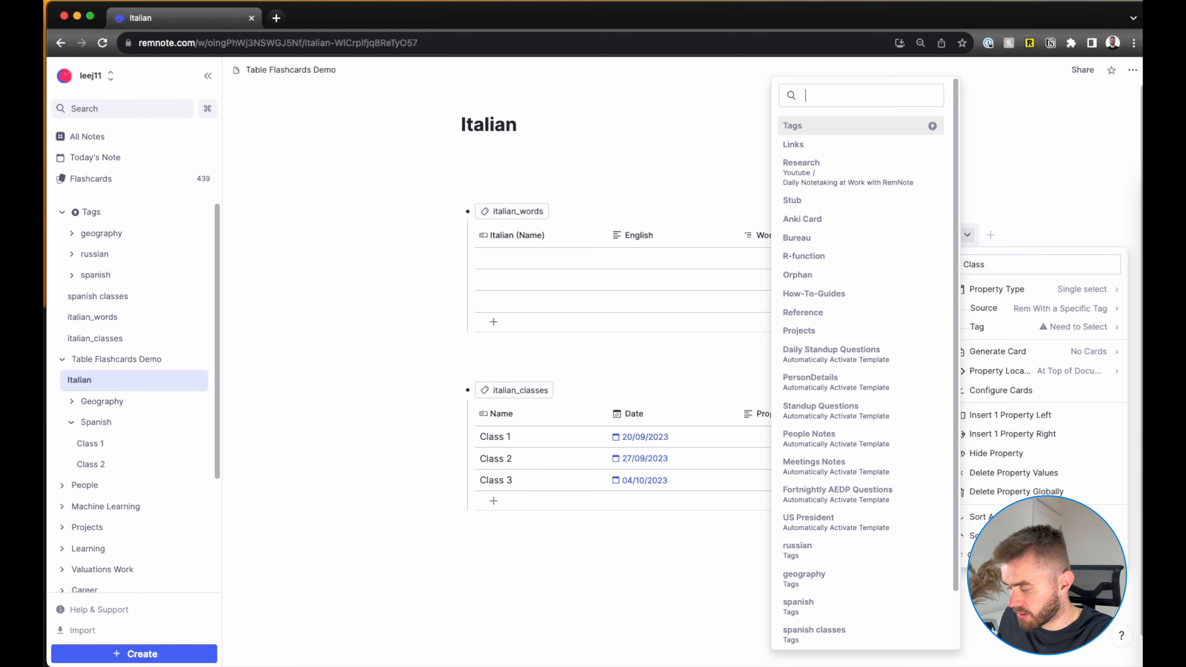
type("itlai")
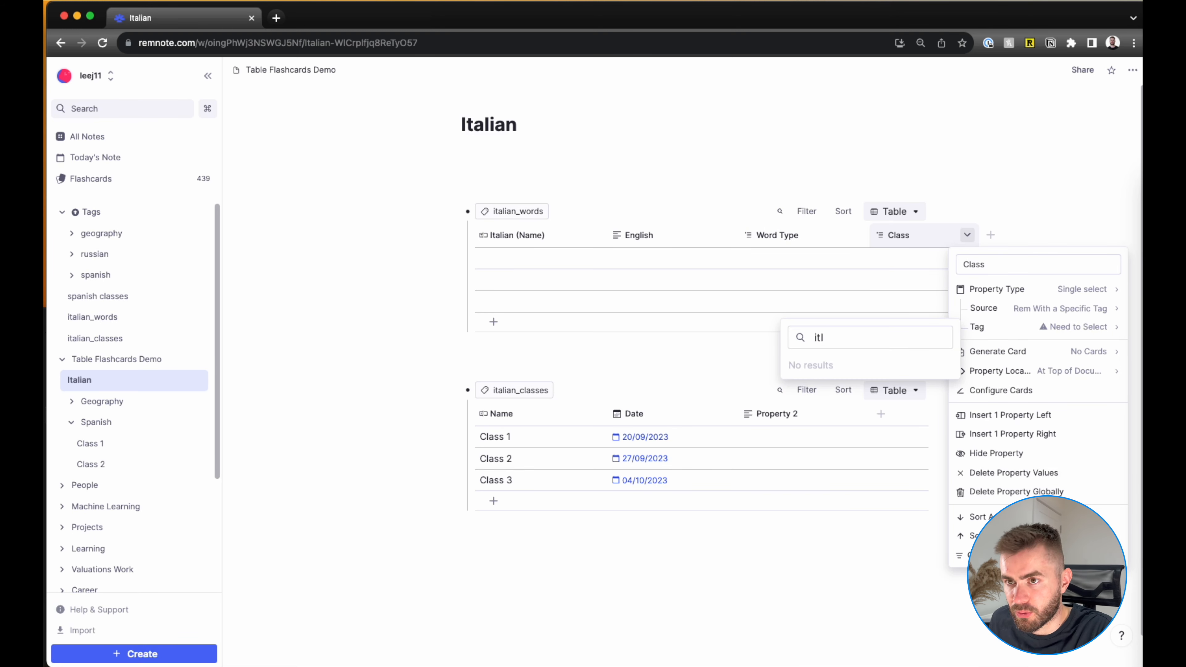
key("BackSpace")
type("al")
left_click(894, 409)
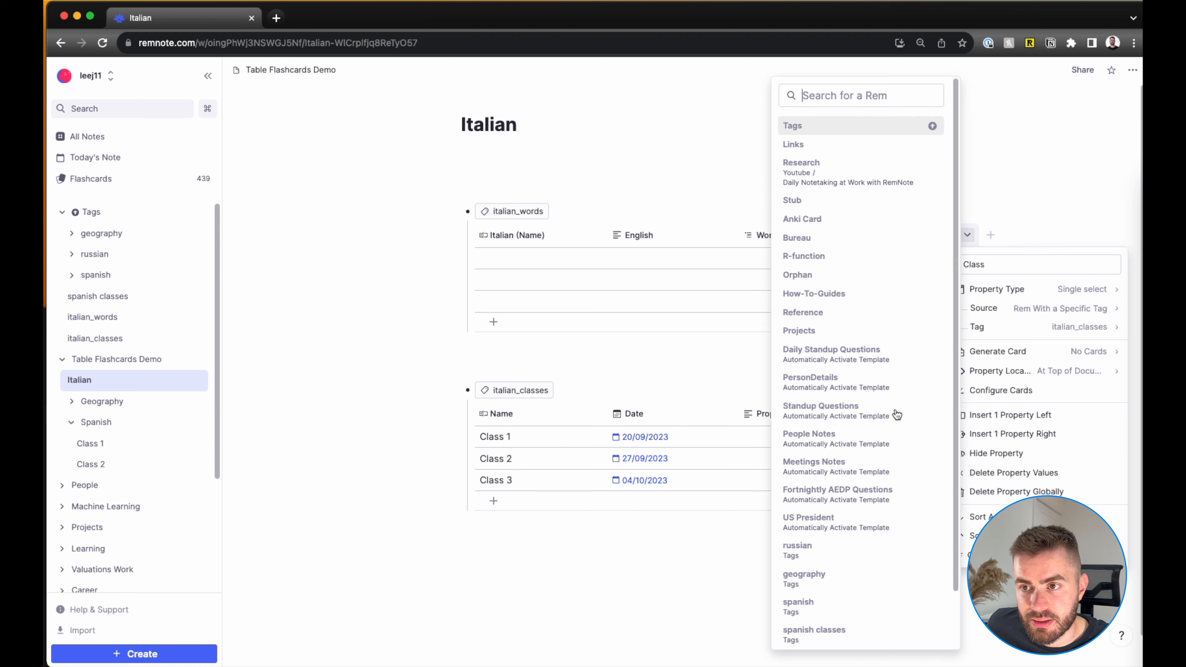
left_click(628, 349)
left_click(982, 248)
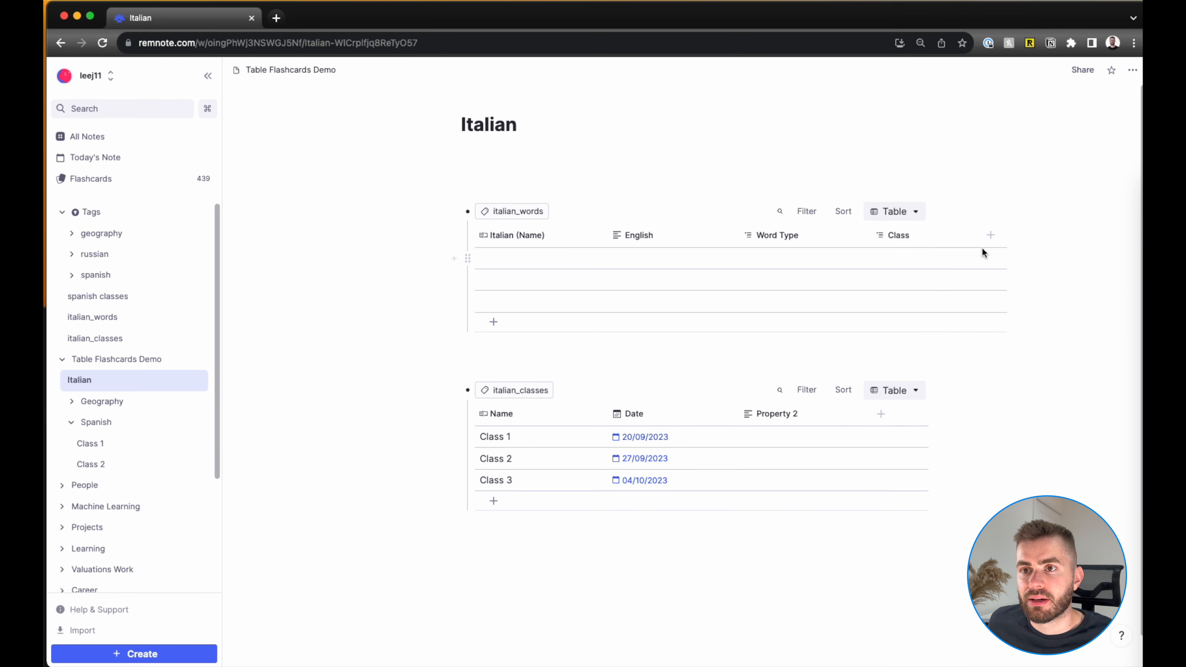
left_click(907, 258)
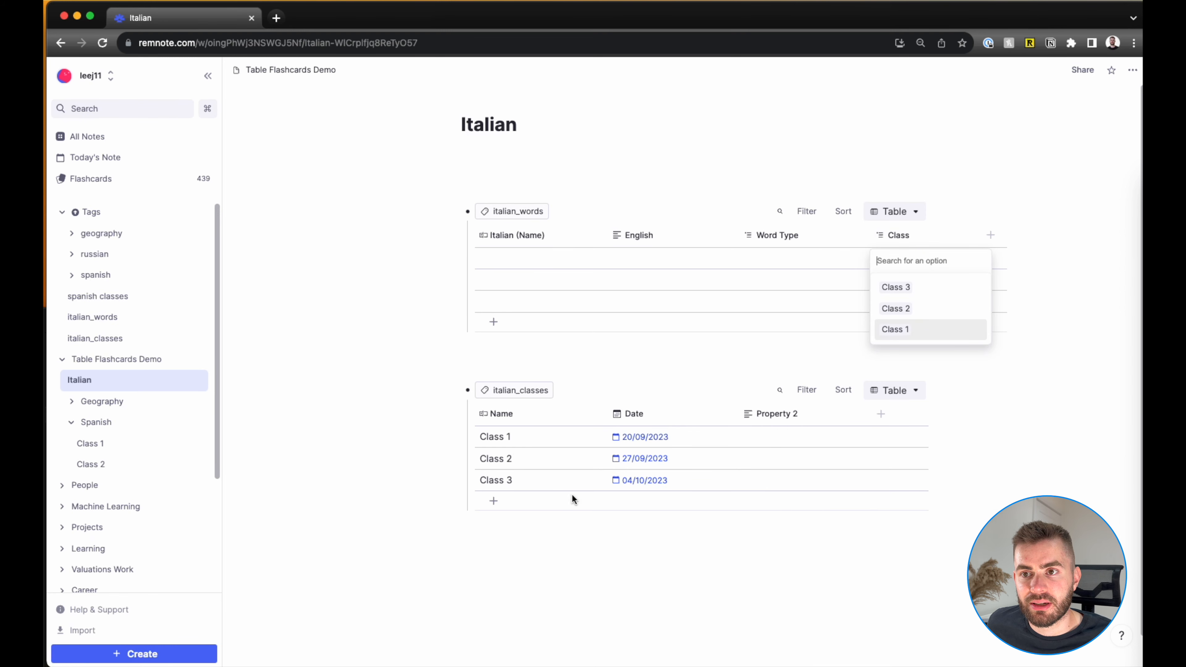
left_click(619, 339)
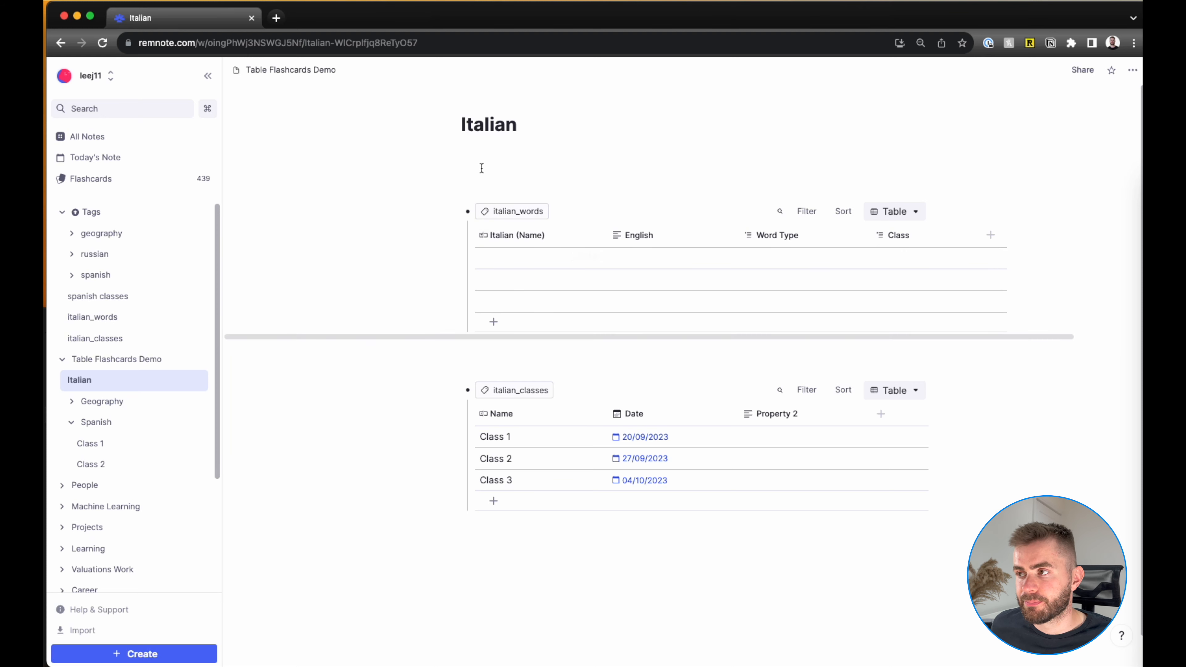
Step: Open the italian_words tag page with its tag configuration expanded and view the English property's settings
left_click(527, 204)
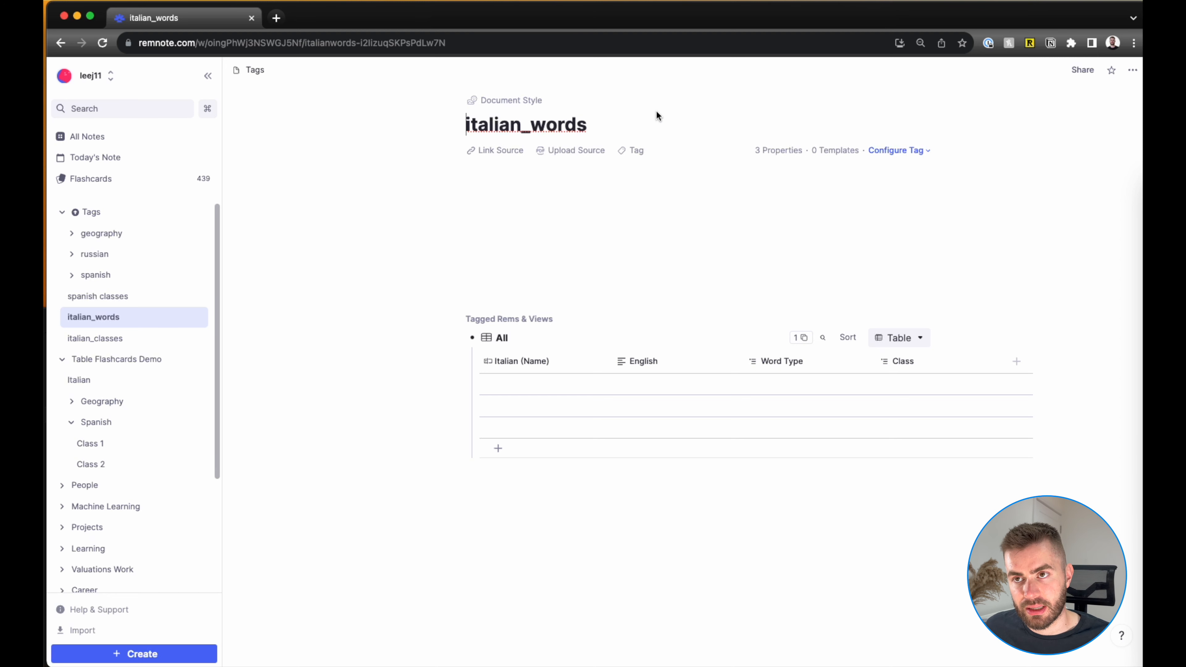
left_click(907, 152)
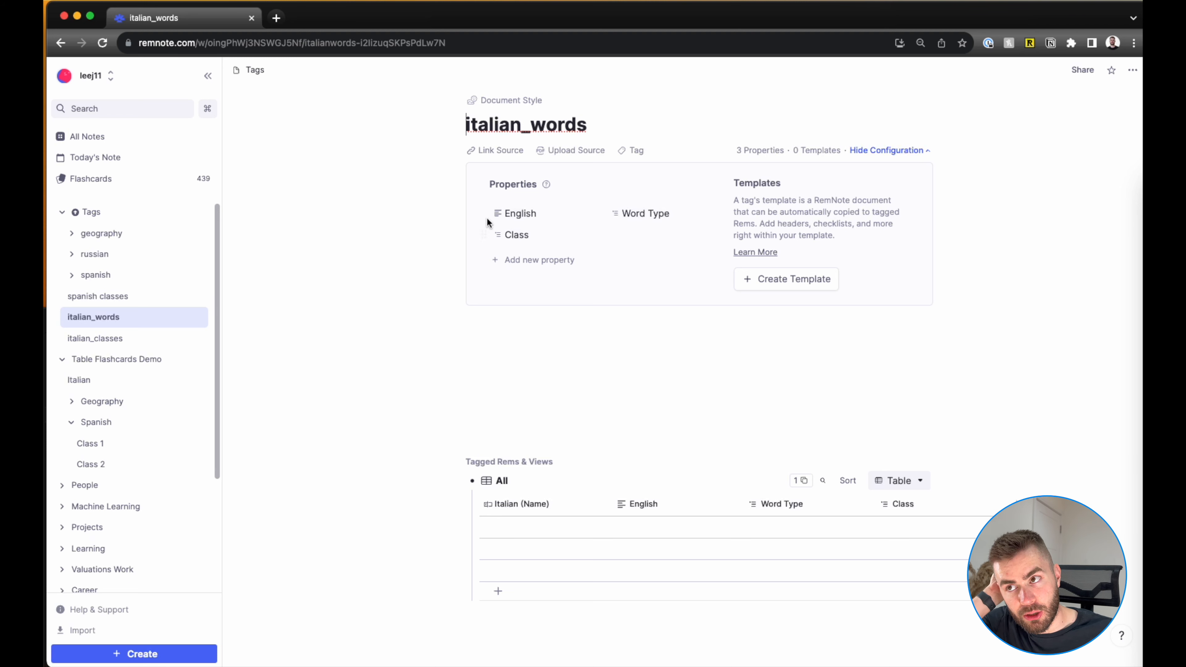
left_click(519, 214)
left_click(444, 228)
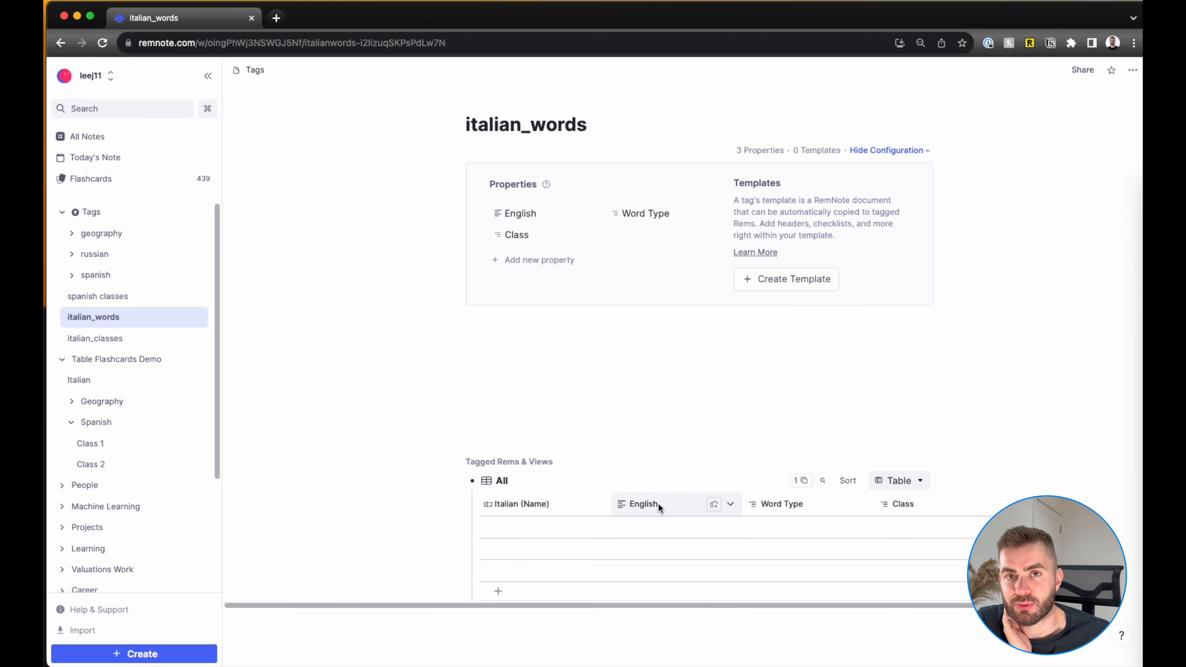
left_click(515, 213)
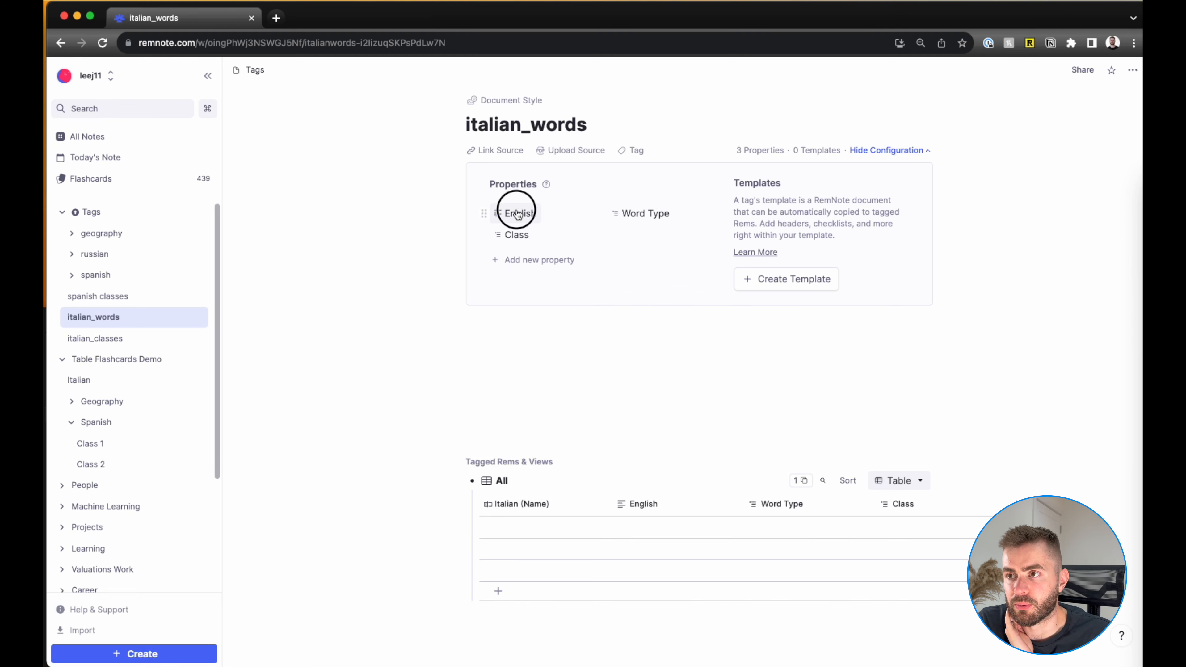
left_click(807, 321)
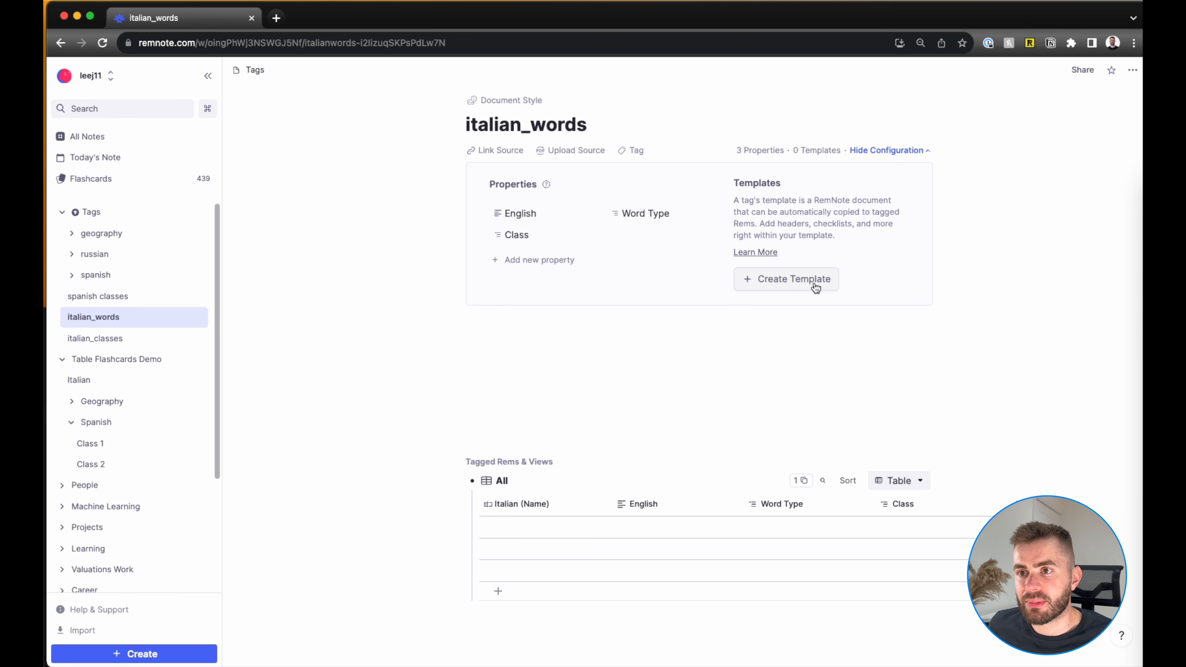
Step: Create a template named Default Template for the italian_words tag
left_click(814, 283)
type("Default Template")
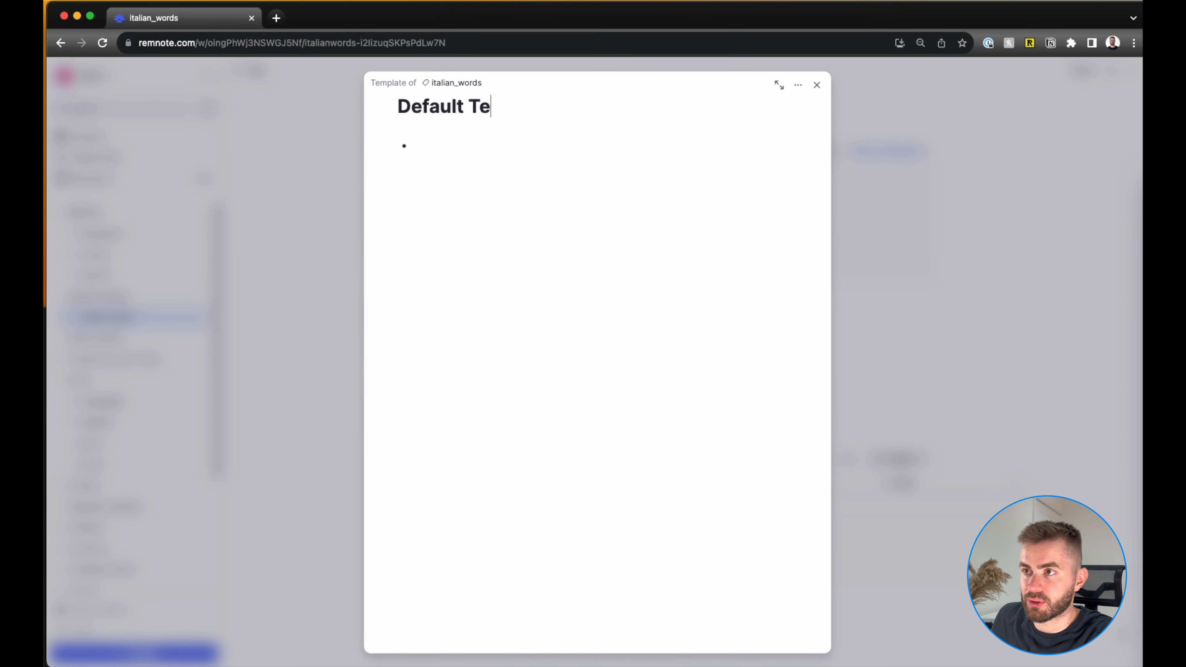
left_click(836, 291)
Step: Set the property location of English to As Bullet in the italian_words configuration
left_click(526, 213)
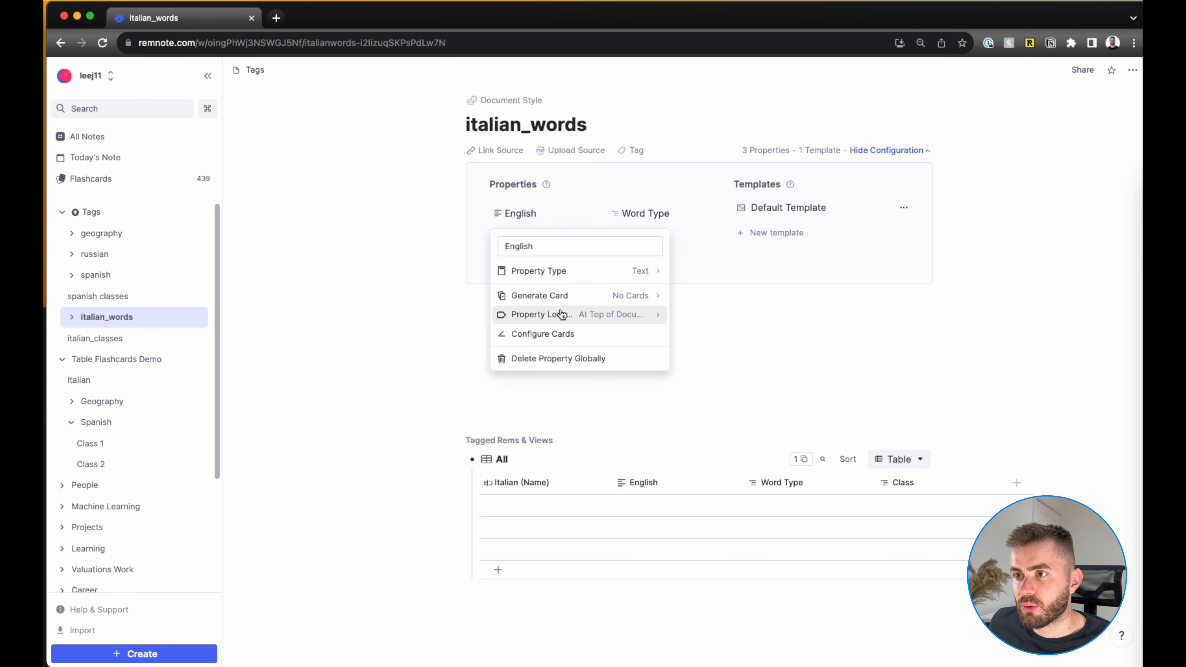
left_click(562, 314)
left_click(714, 396)
left_click(601, 423)
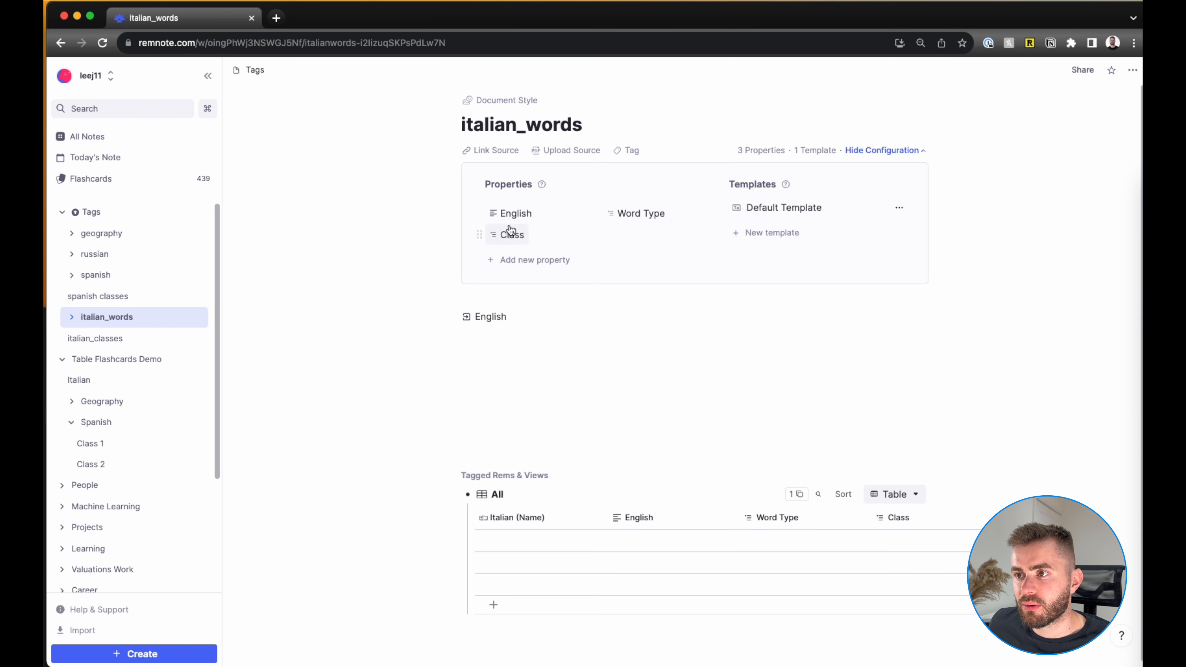
Step: Set the property location of Word Type to As Bullet
left_click(637, 214)
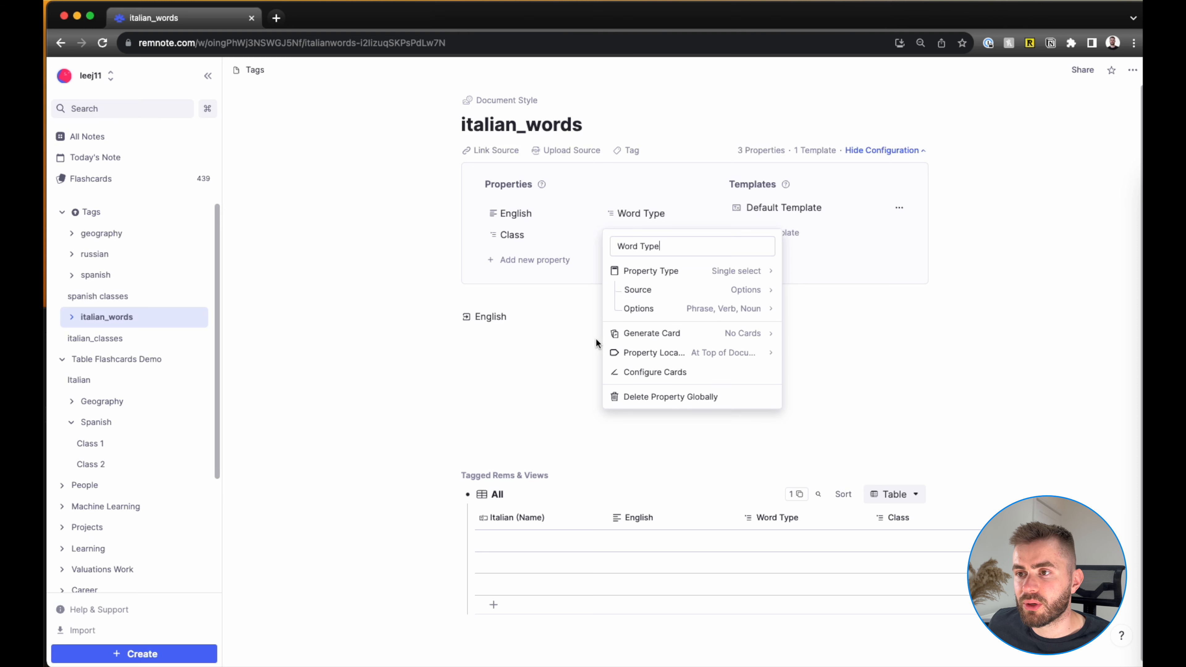
left_click(652, 352)
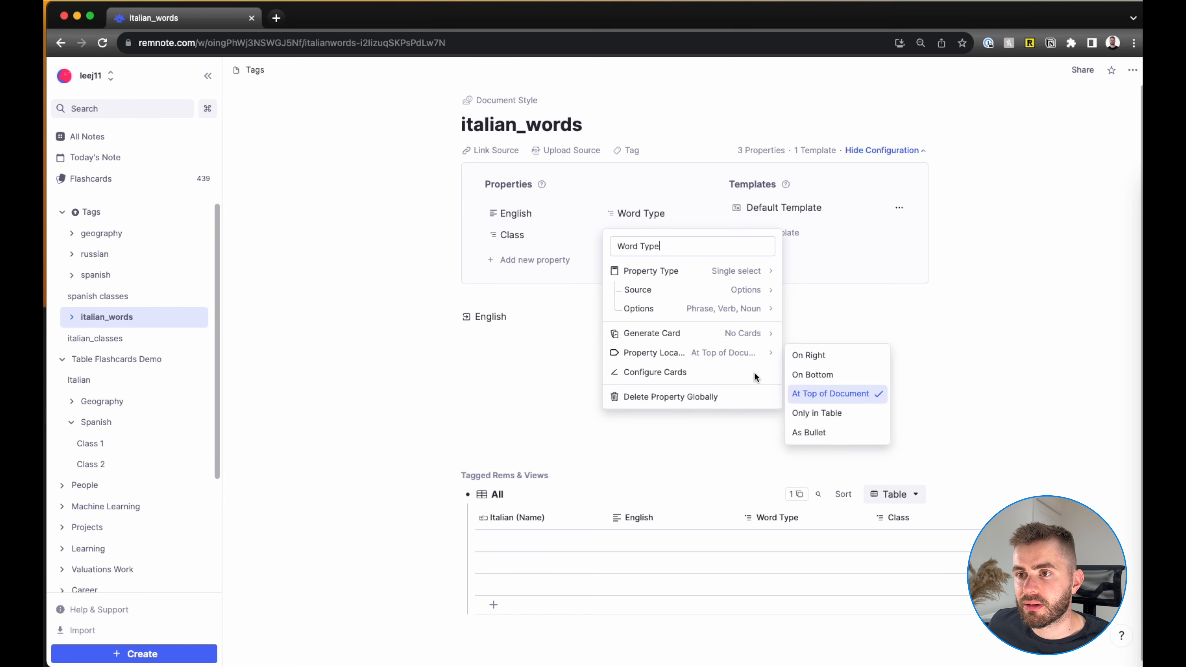
left_click(824, 434)
left_click(496, 408)
Step: Set the property location of Class to As Bullet
left_click(512, 234)
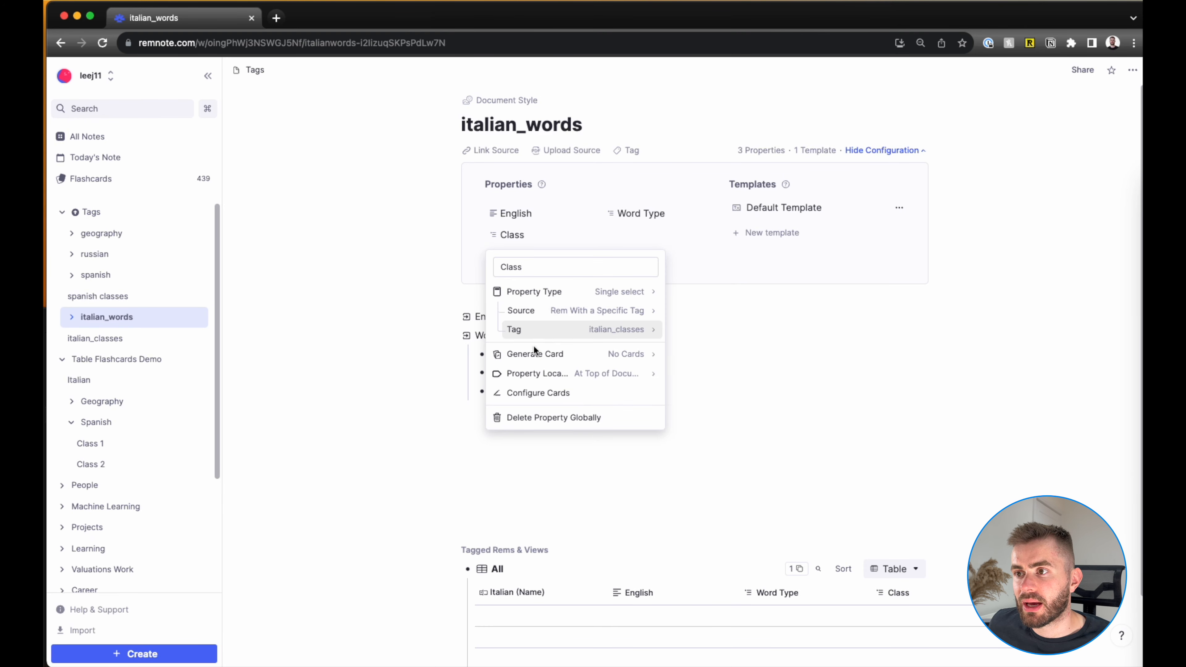
left_click(538, 372)
left_click(705, 450)
left_click(640, 456)
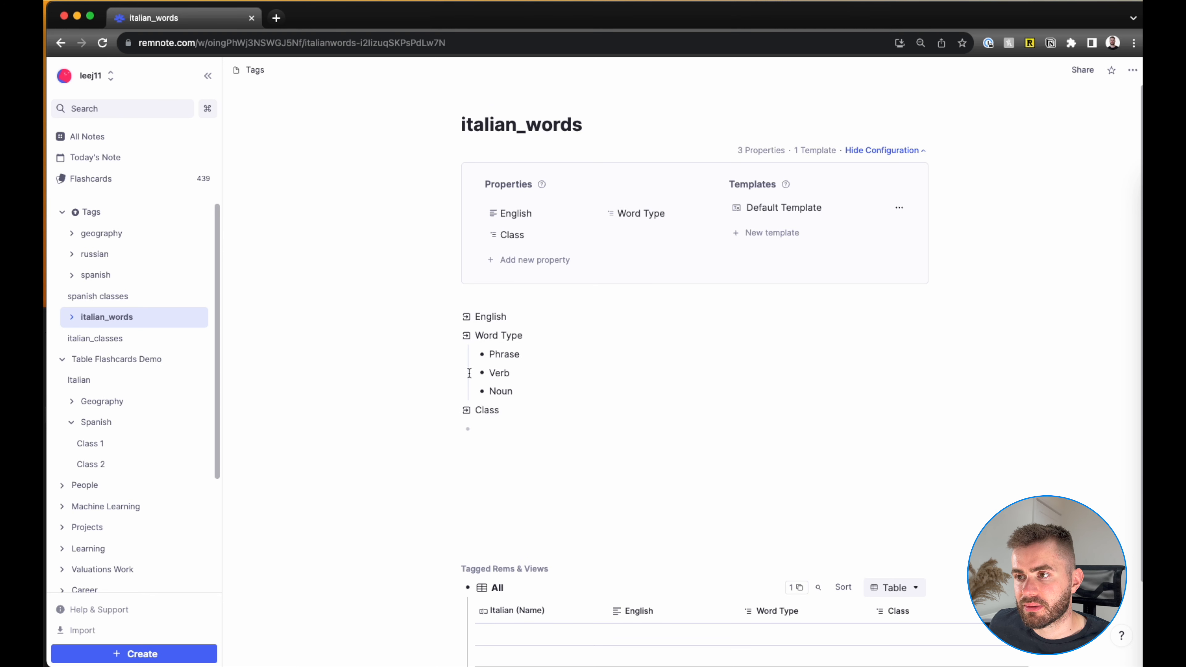
Step: Collapse Word Type and move the English, Word Type and Class property bullets from the tag page into Default Template
left_click(453, 332)
left_click_drag(510, 380, 463, 311)
key("super+x")
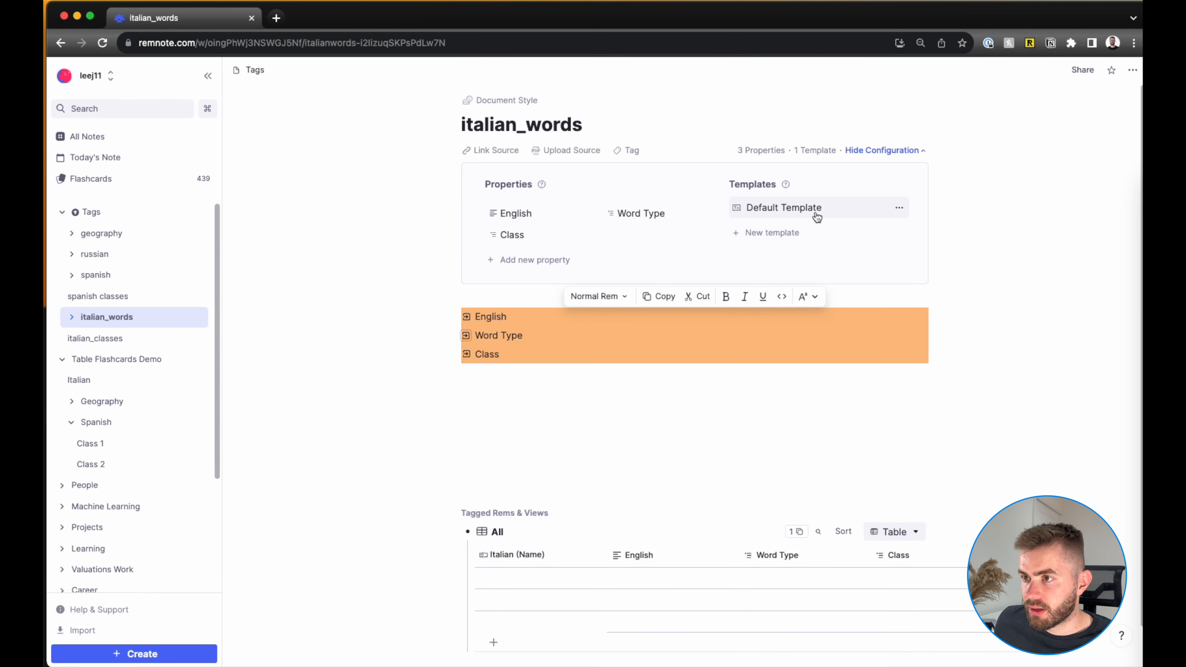
left_click(799, 208)
key("super+v")
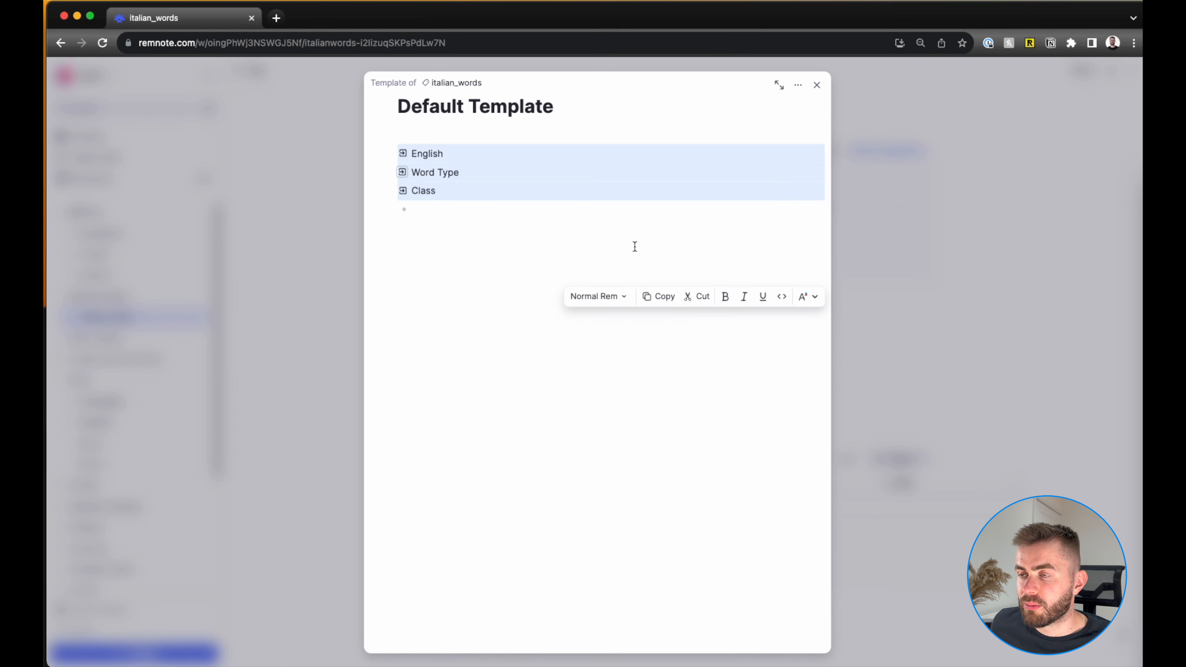
Step: Make Default Template the auto-apply template for italian_words and close it
left_click(799, 86)
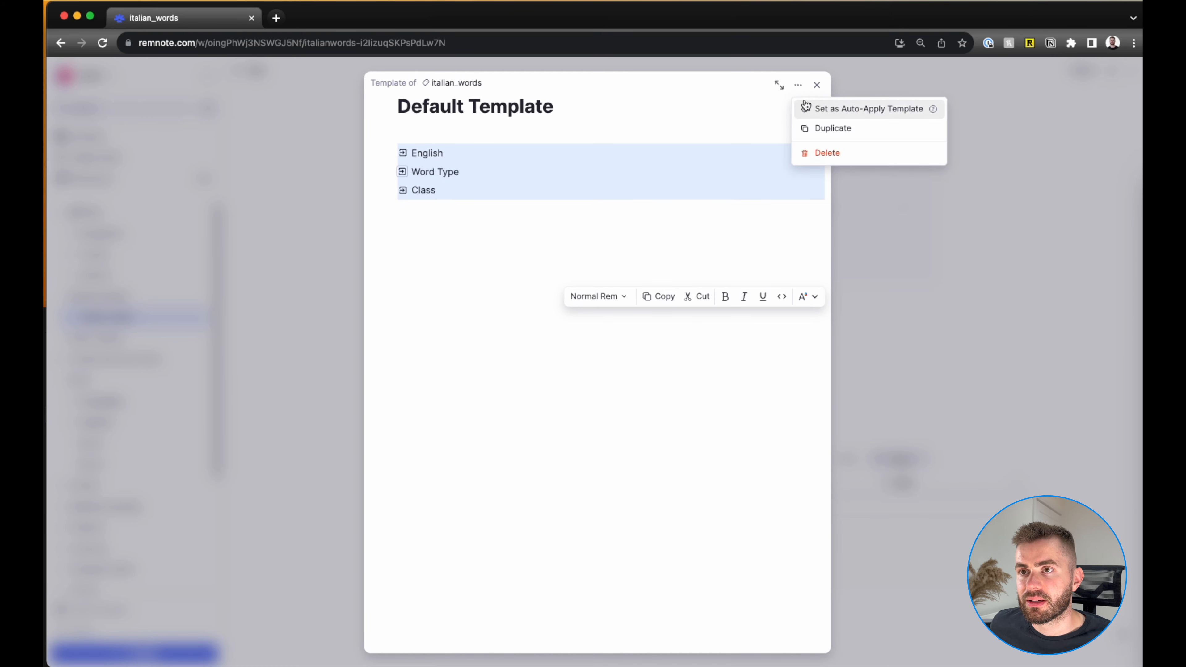
left_click(815, 108)
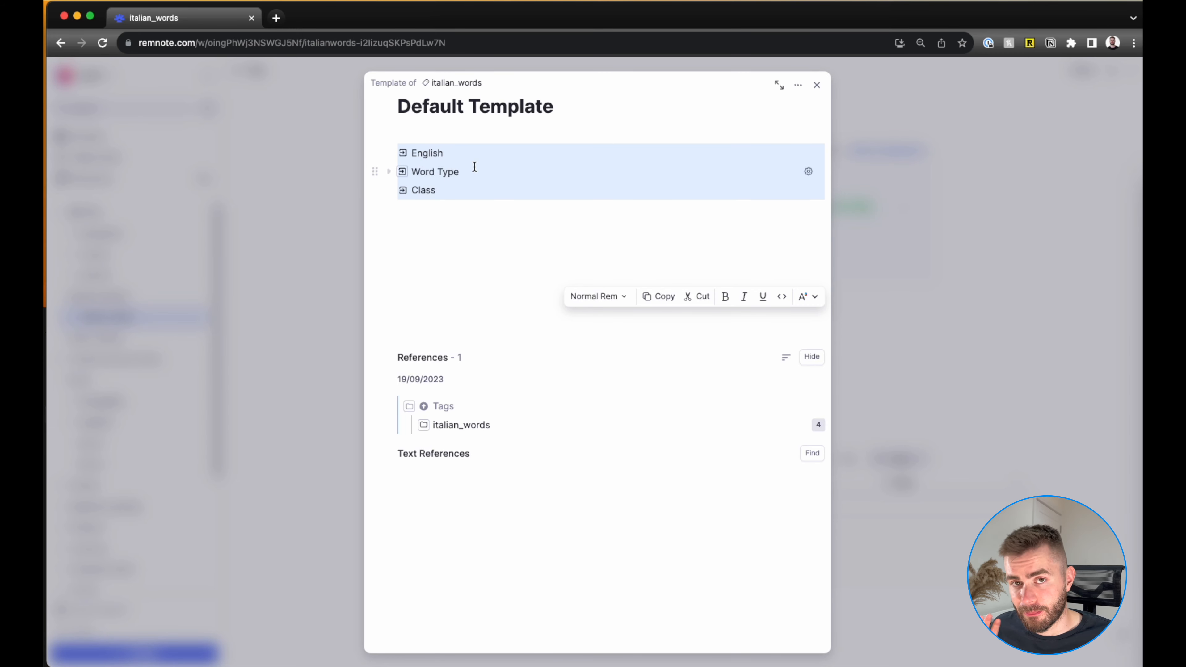
left_click(854, 333)
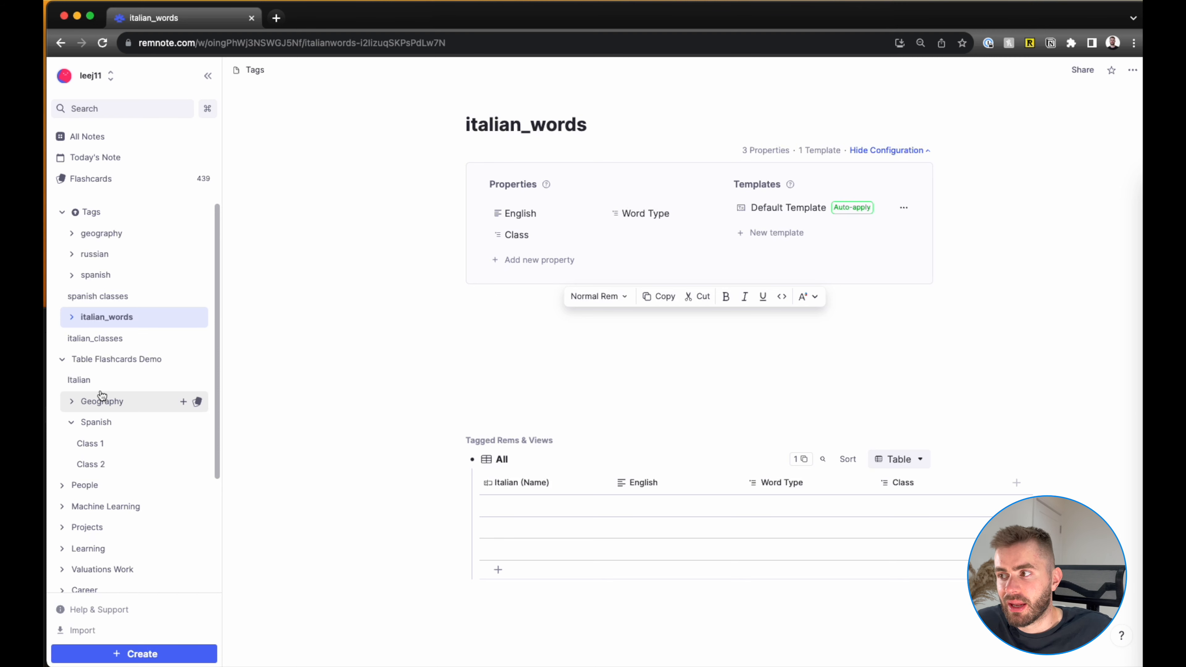
Step: Open Class 1 from the italian_classes table in the Italian document and add a bullet piacere tagged with italian_words
left_click(96, 380)
mouse_move(572, 438)
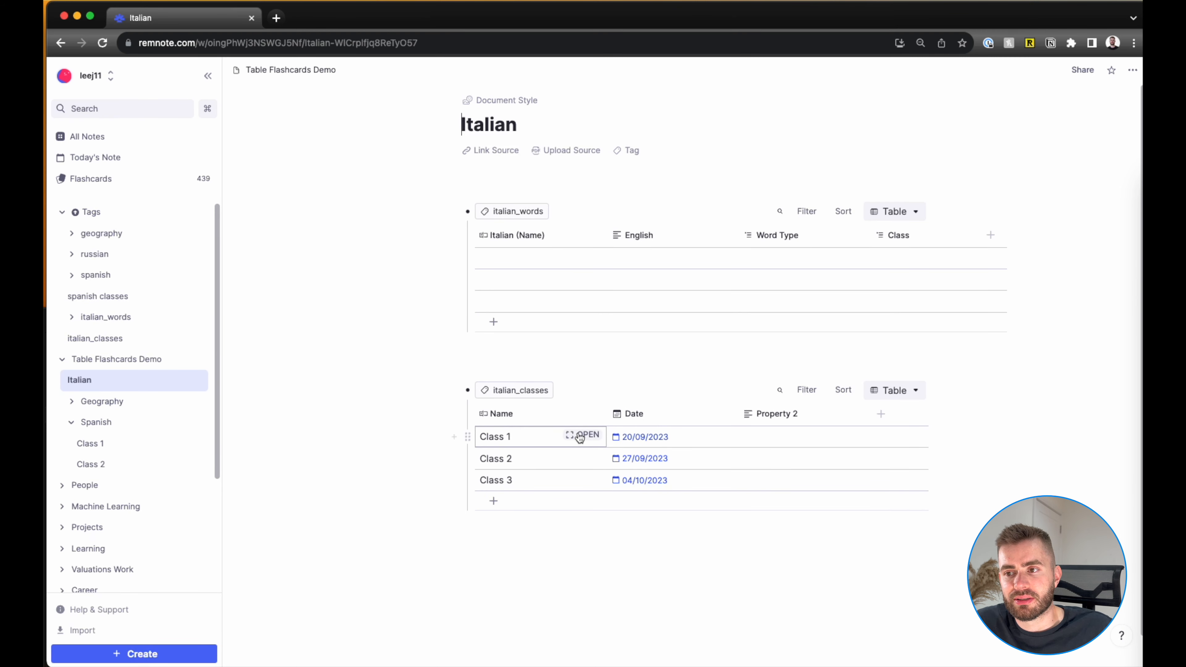
left_click(579, 436)
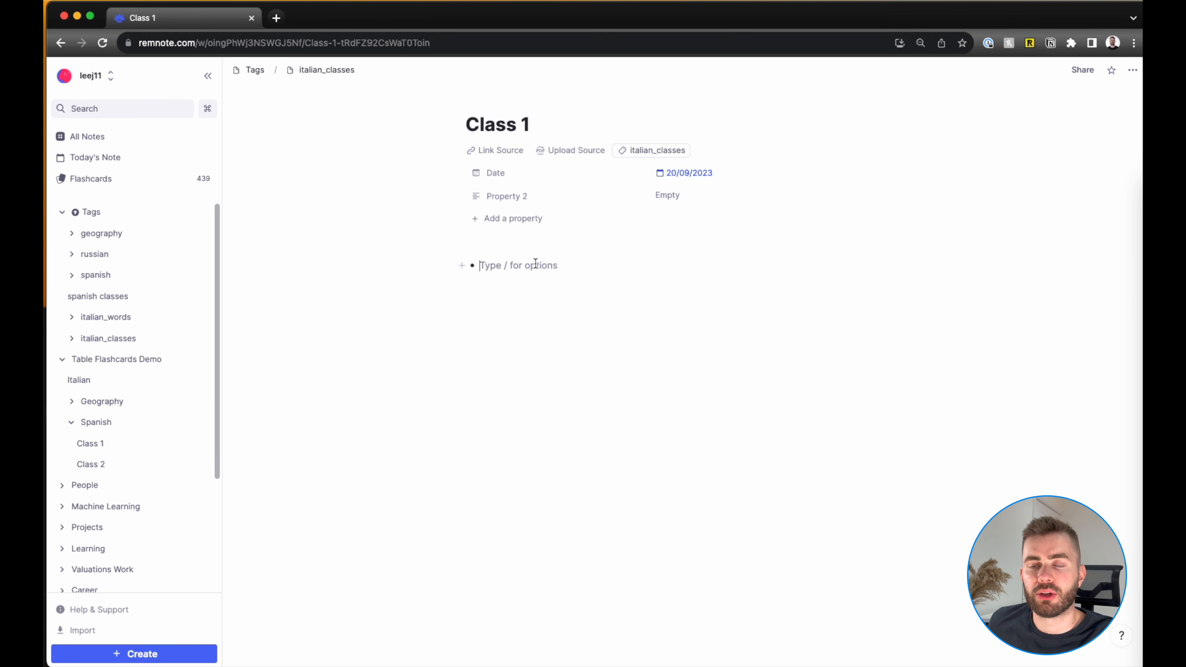
type("piacere")
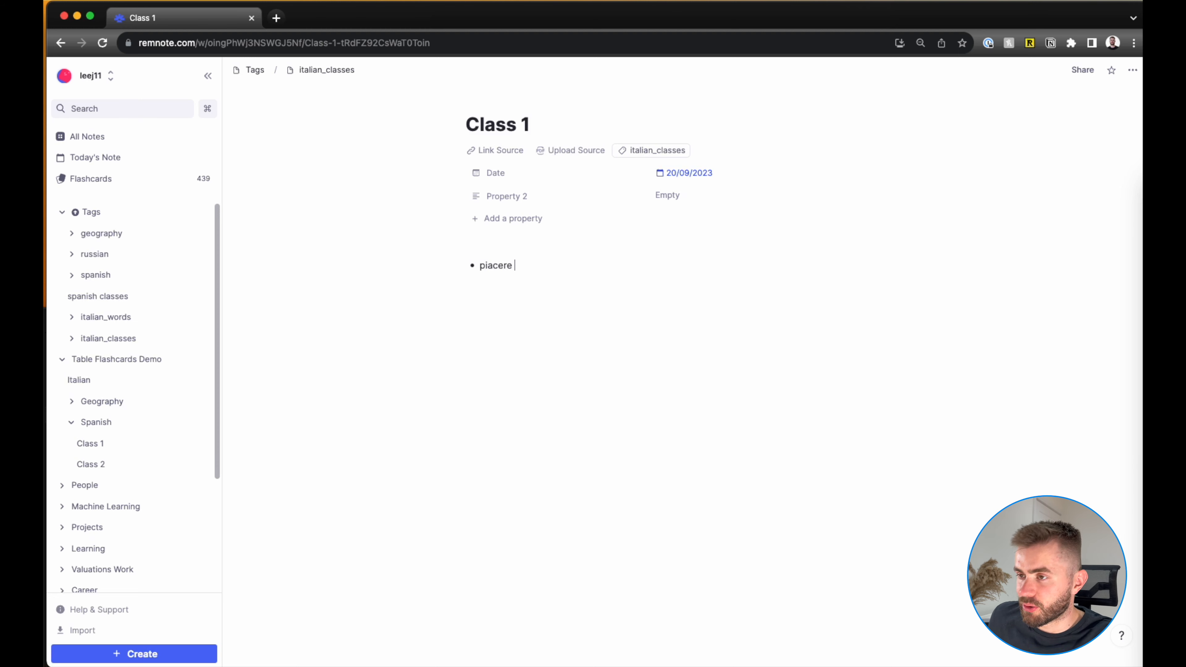
type("##italia")
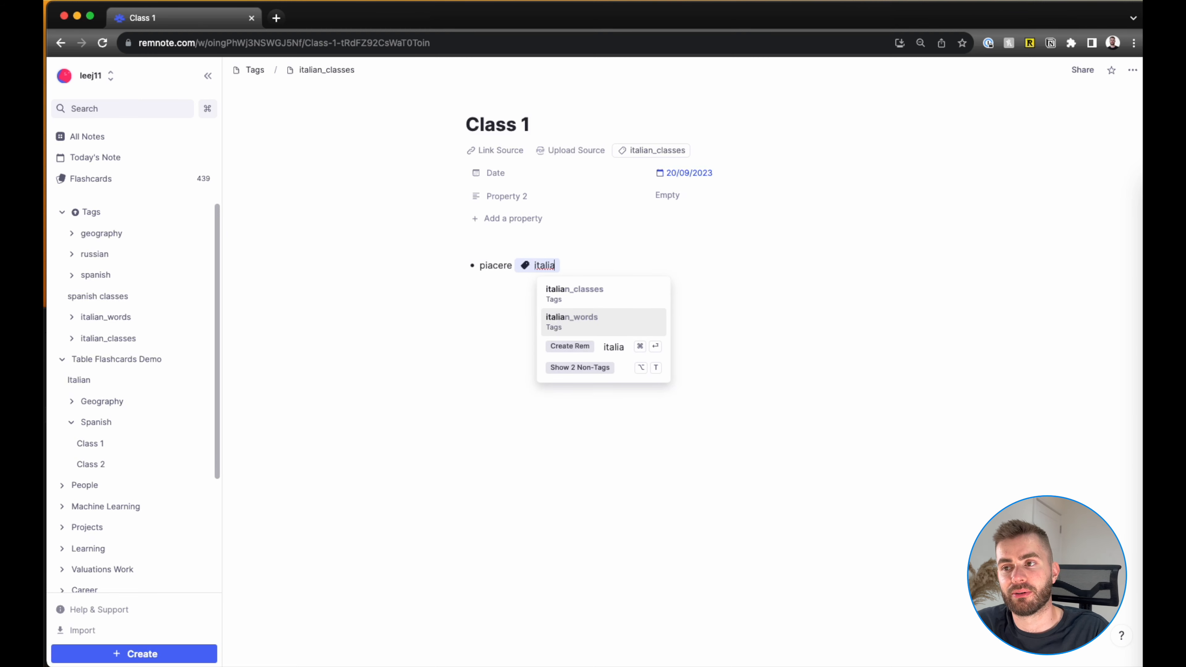
key("Return")
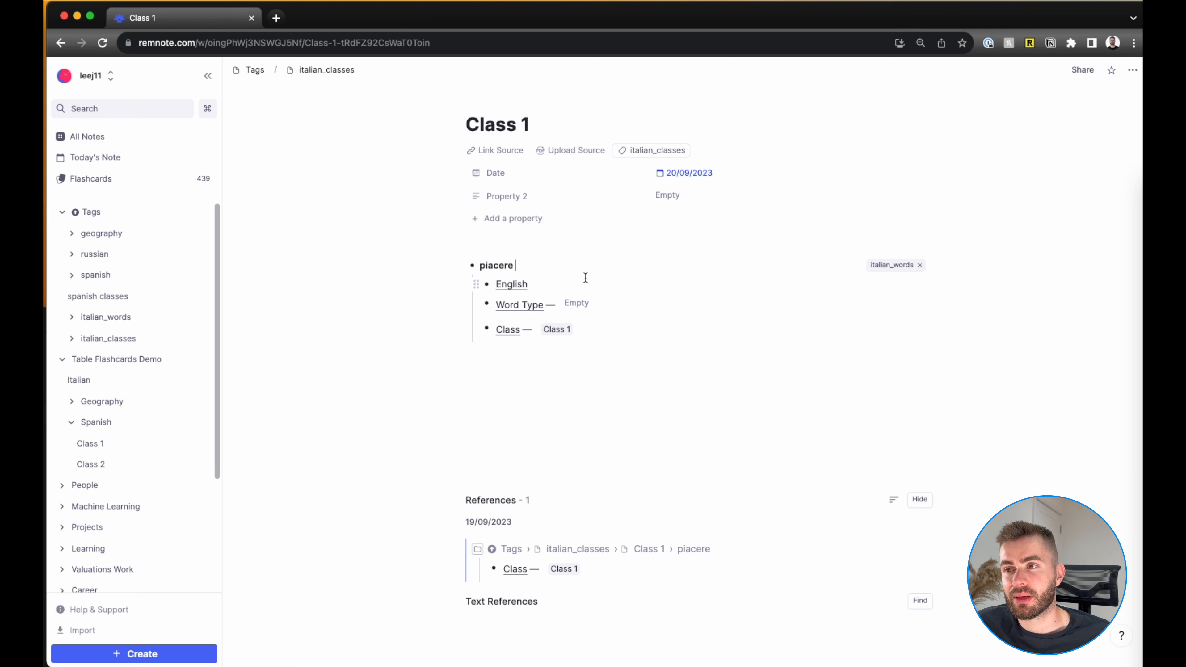
Step: Fill in piacere's English property as To like and set its Word Type to Verb
left_click(567, 290)
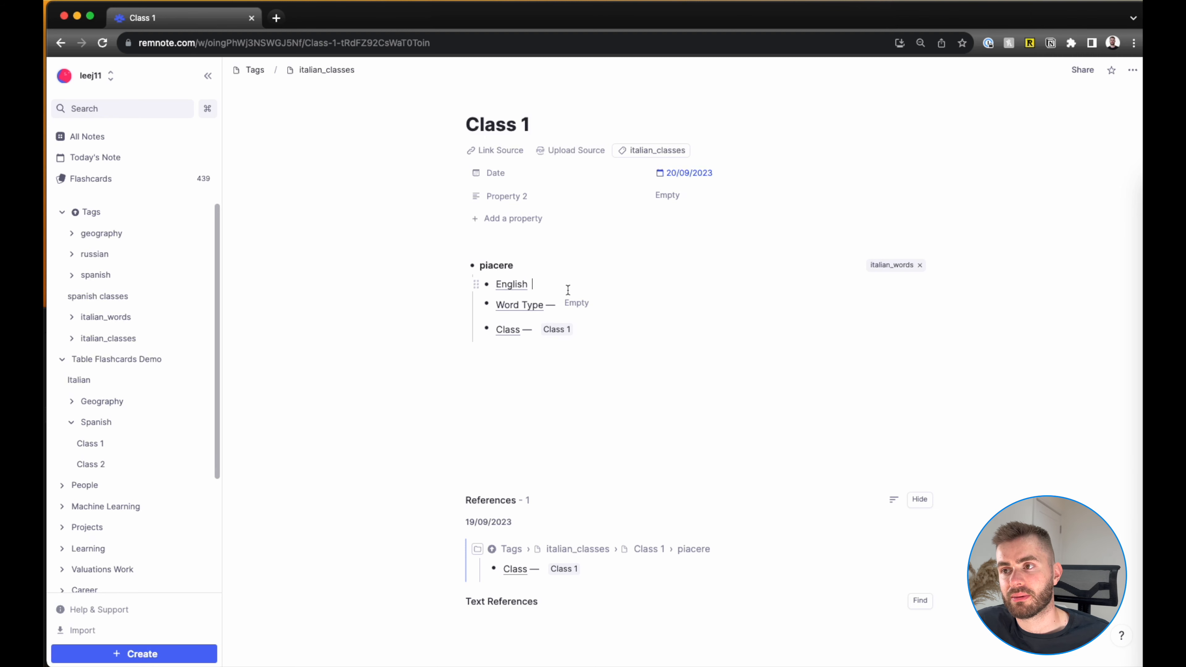
type("To like")
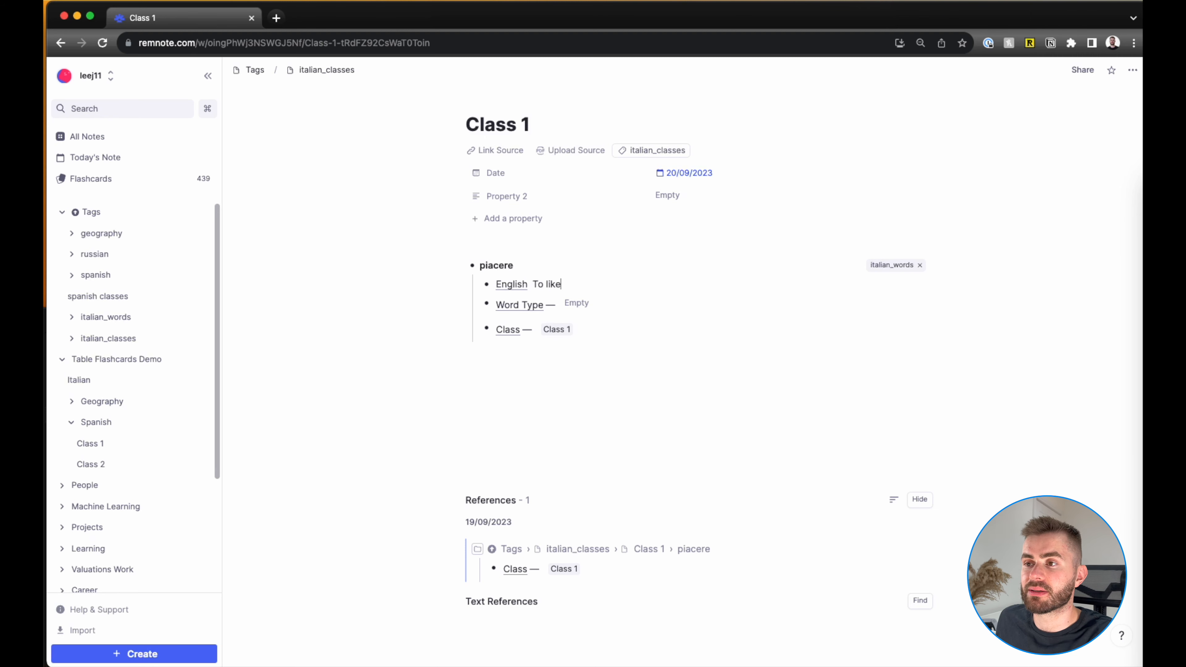
left_click(640, 314)
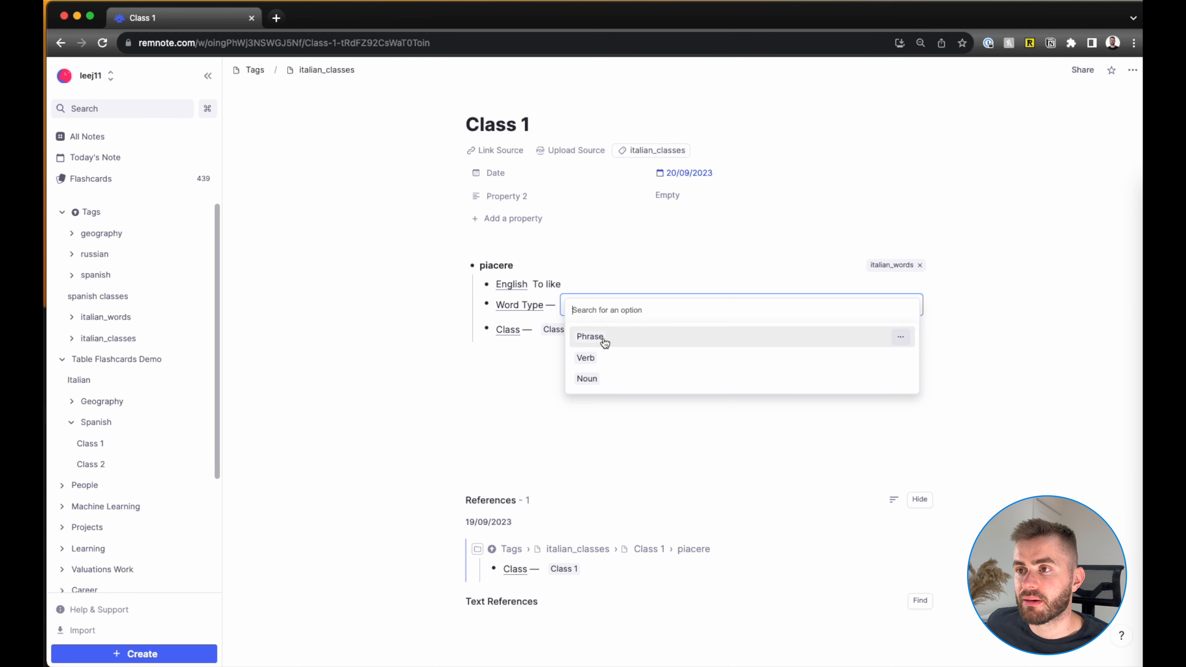
left_click(590, 359)
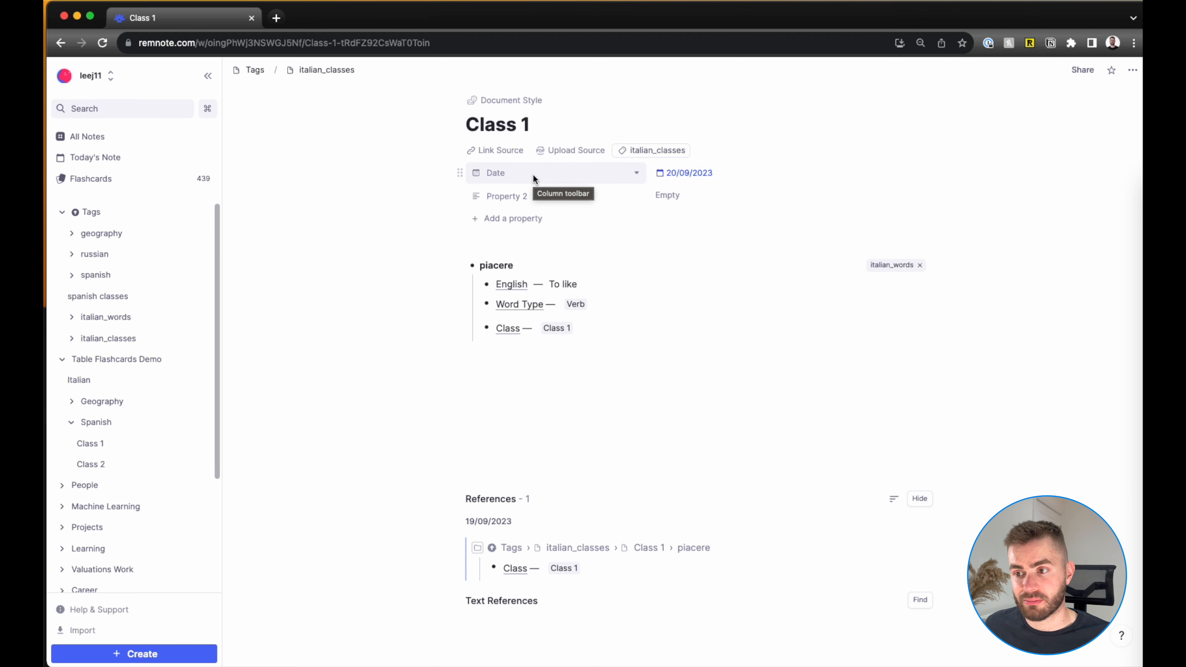
Step: Open Class 2 from the italian_classes table in the Italian document and add a bullet rosso tagged with italian_words
left_click(93, 390)
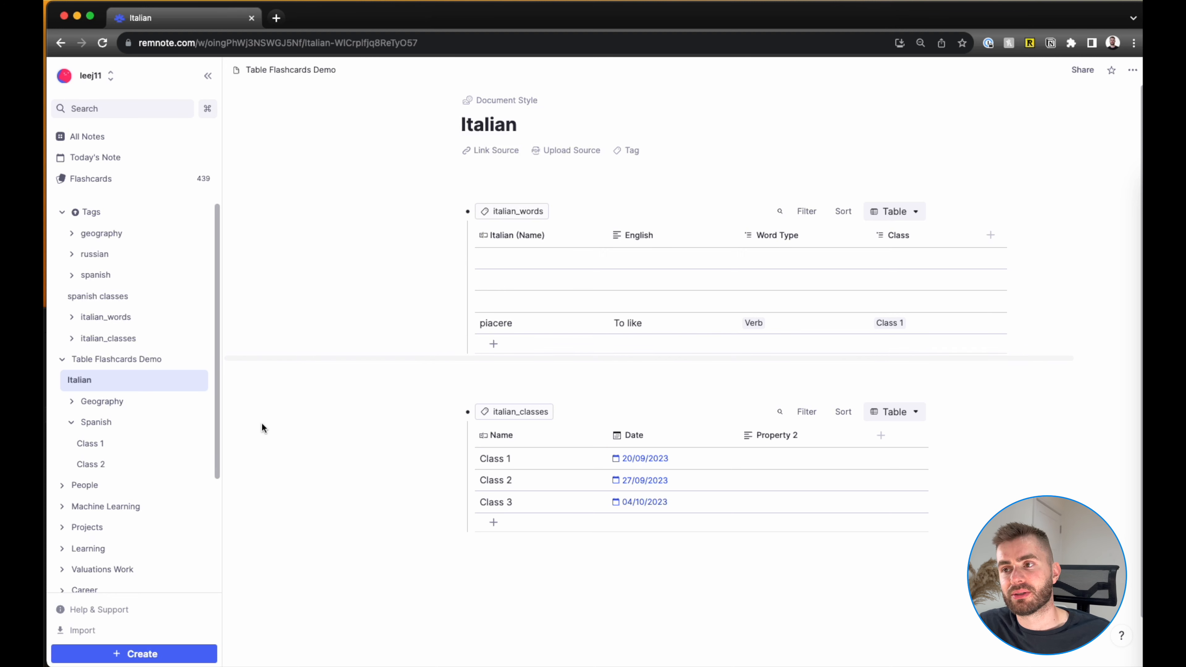
left_click(577, 479)
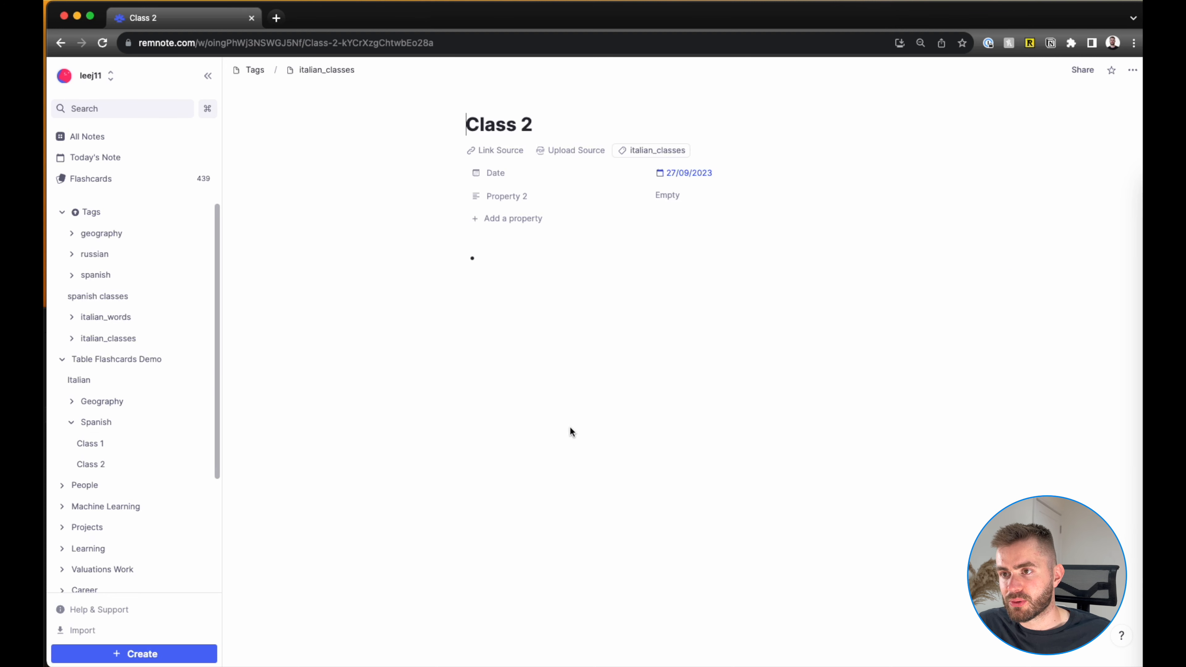
type("ro")
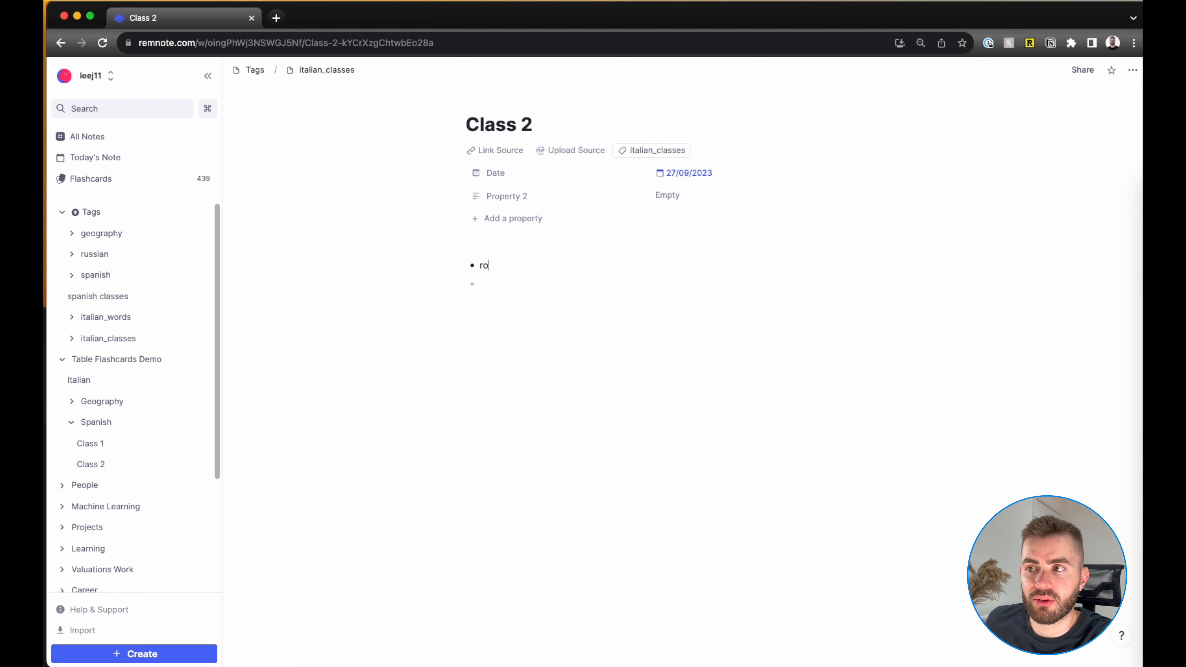
type("sso")
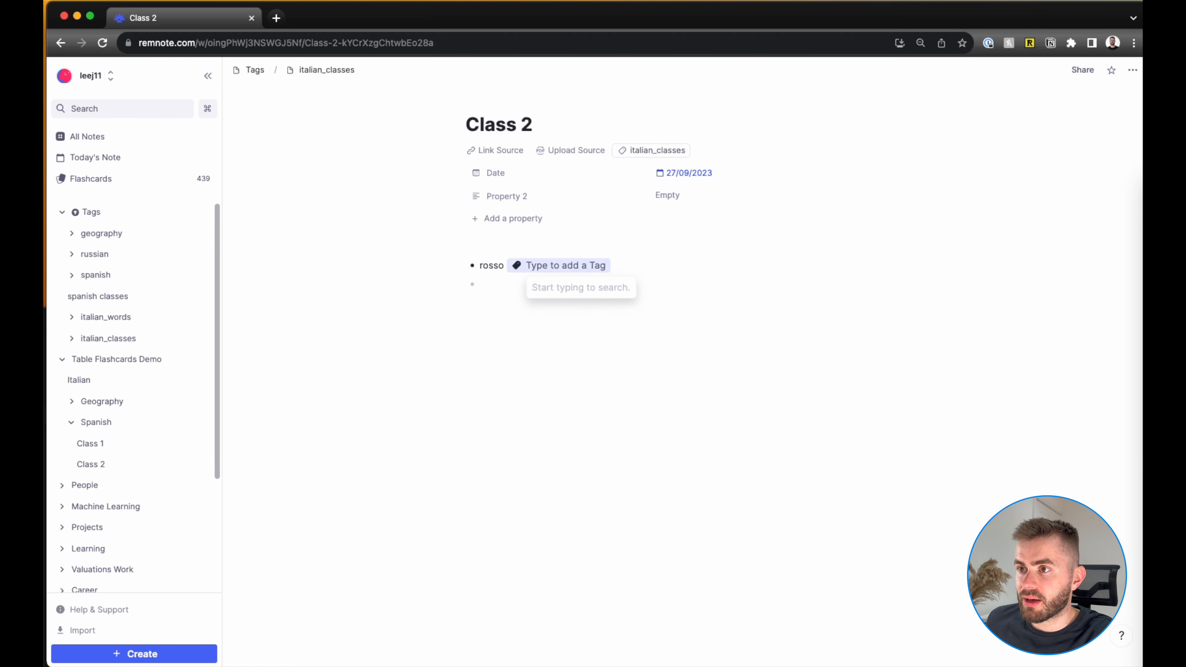
type(" ##itali")
key("Return")
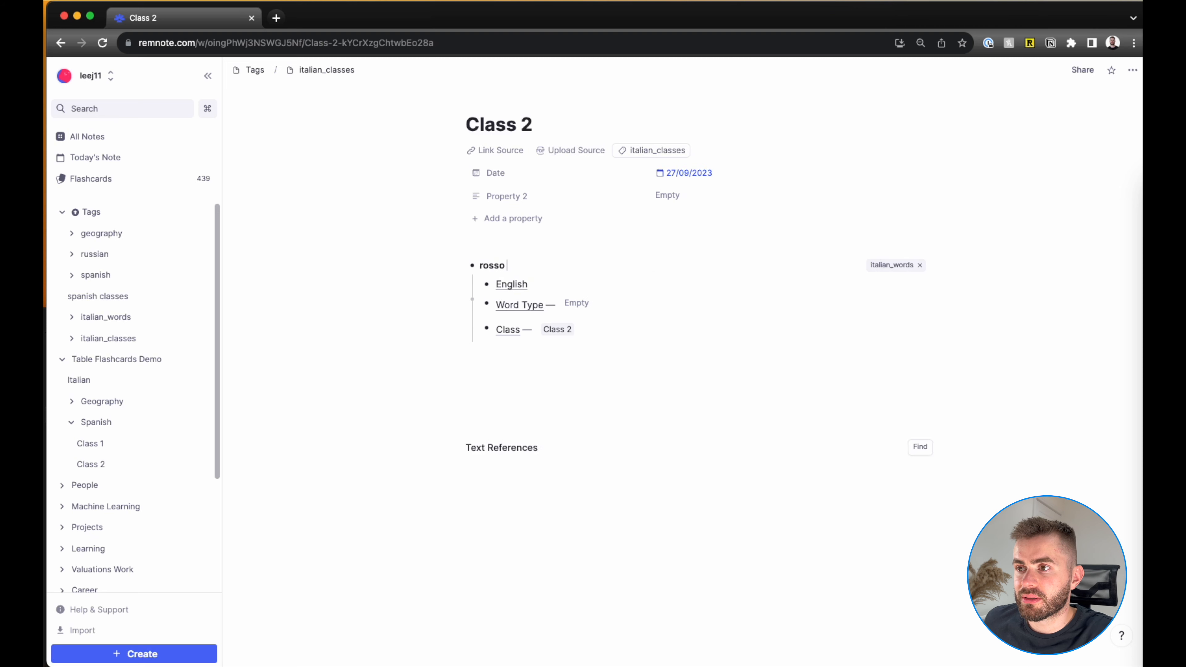
Step: Set rosso's Word Type to Noun and its English property to red, and return to the Italian document
left_click(576, 303)
left_click(601, 376)
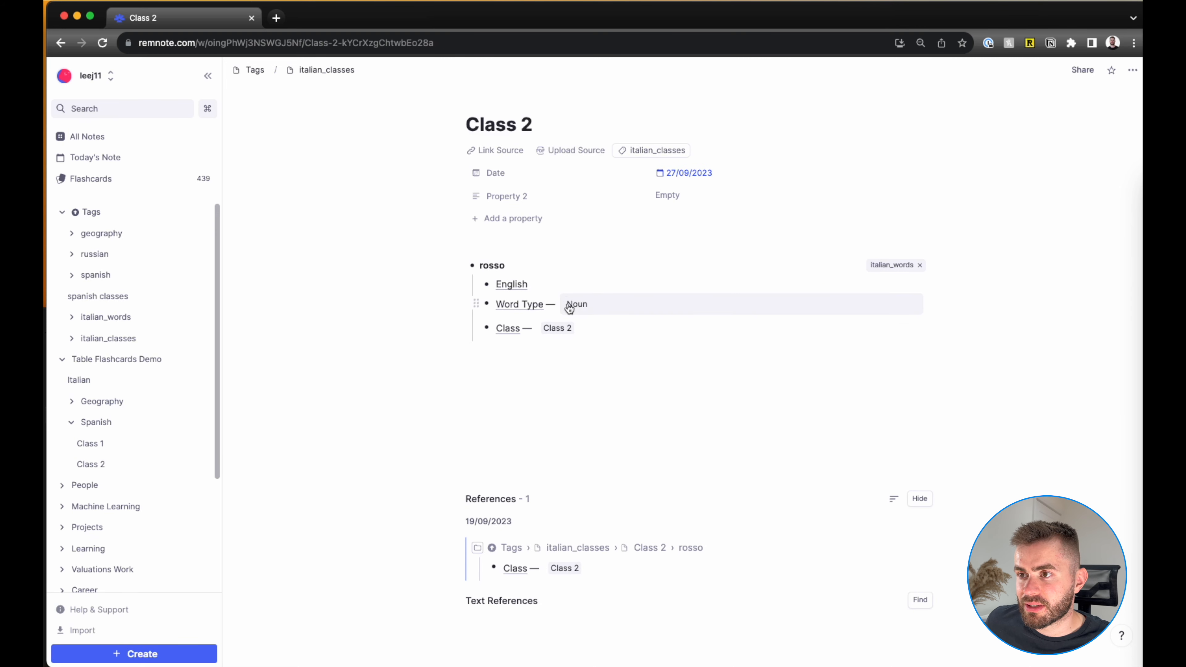
left_click(563, 285)
type("red")
left_click(532, 374)
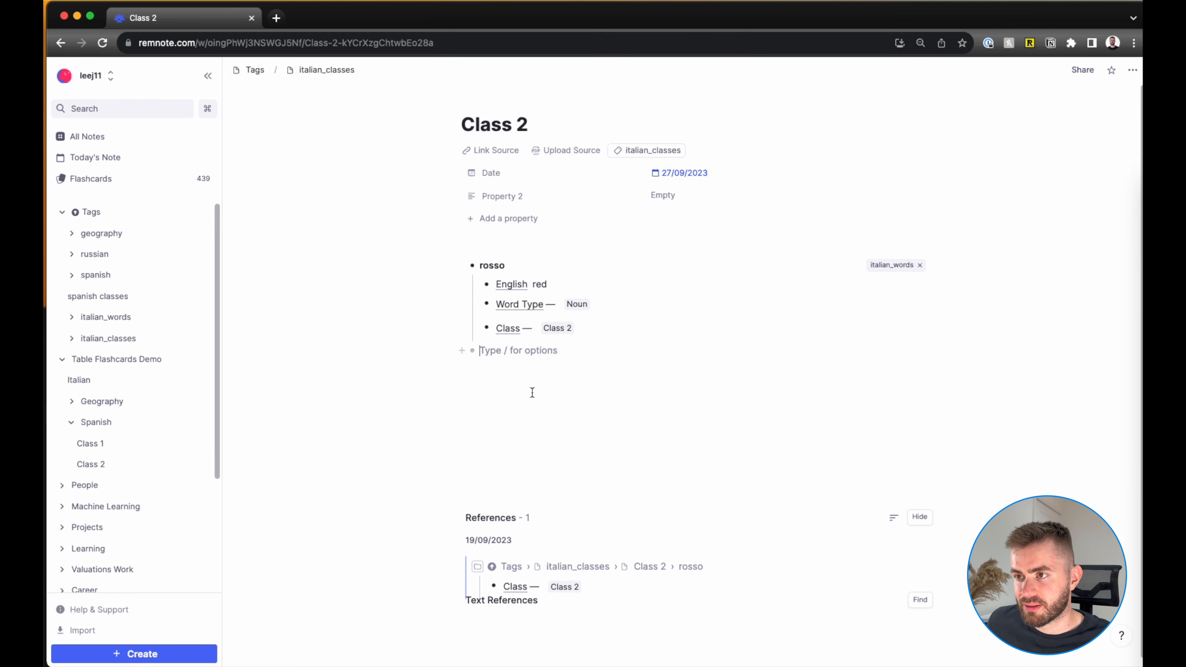
left_click(126, 378)
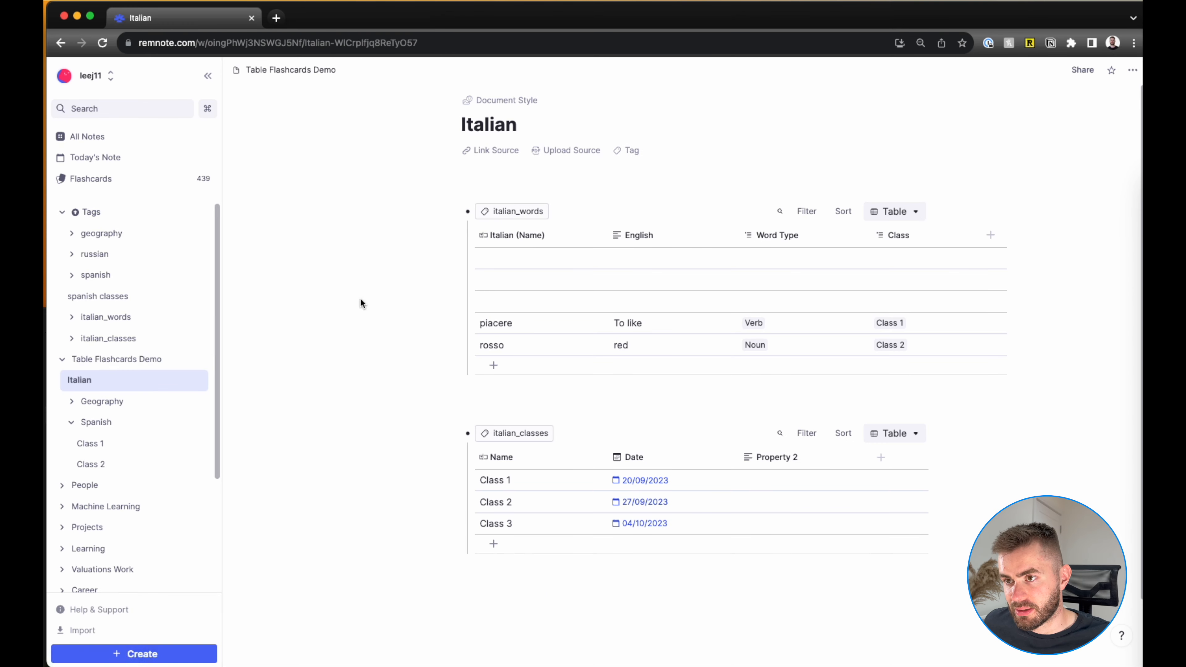